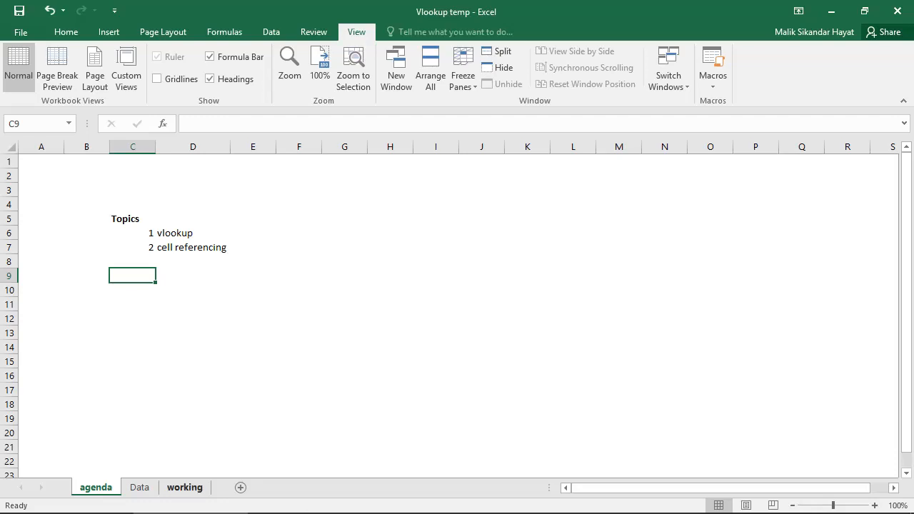
Examine the City, Day, Description and Temperature columns of the weather table on the Data sheet
click(139, 487)
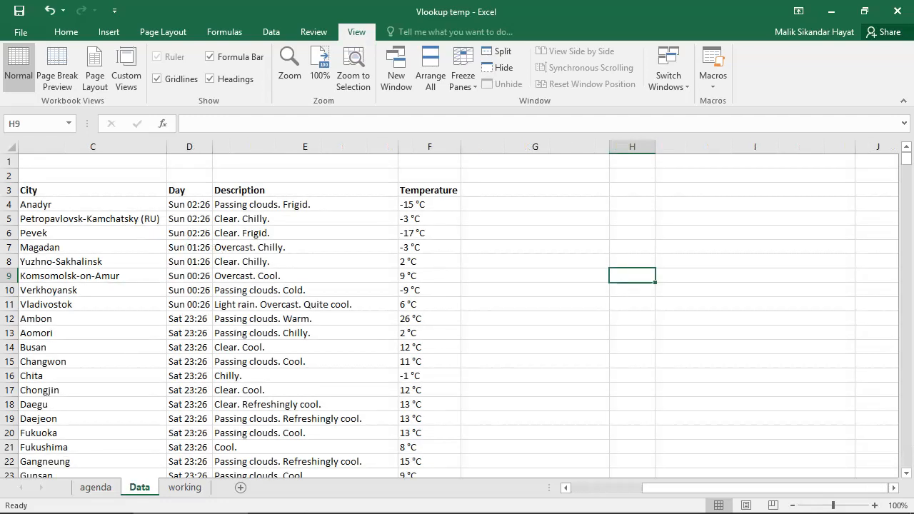
click(90, 233)
key(Left)
key(Left)
key(Right)
key(Right)
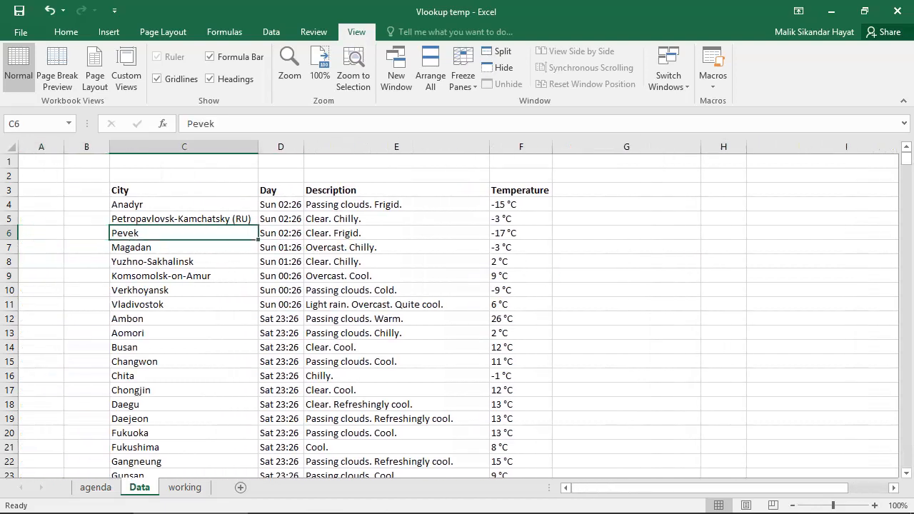
key(Right)
key(Right)
key(Right)
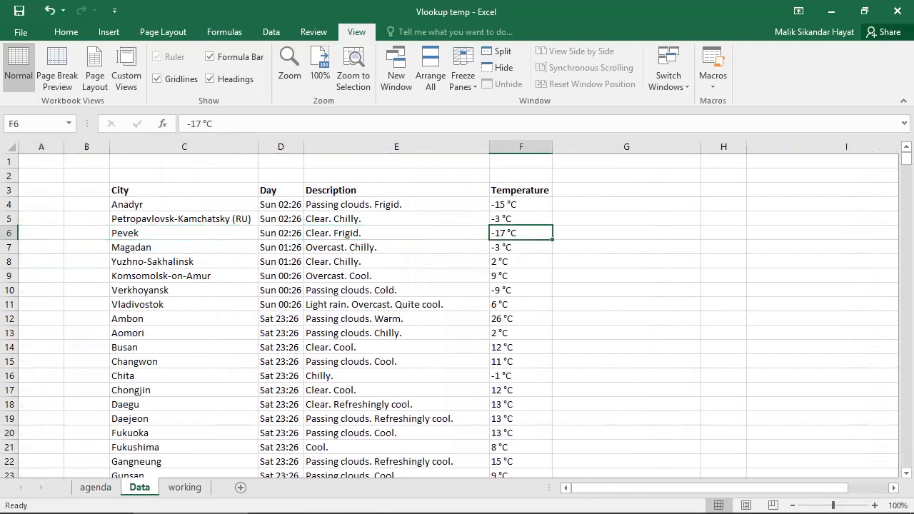
key(Left)
key(Up)
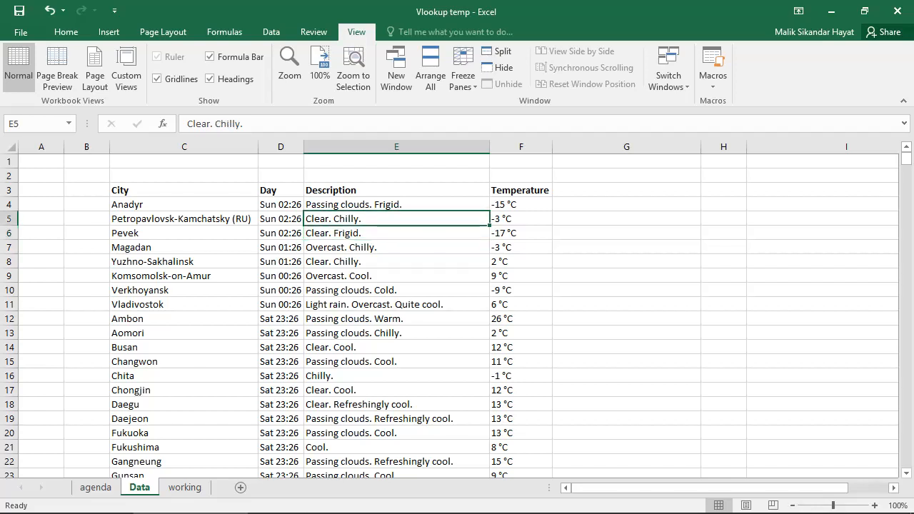
key(Up)
key(Down)
key(Down)
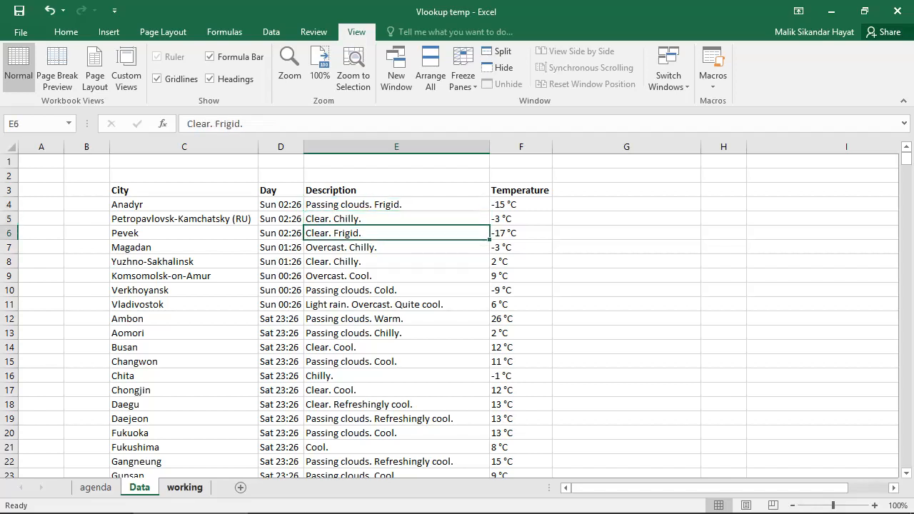
Clear the existing Day, Description and Temperature contents in D6:F14 on the working sheet
click(184, 487)
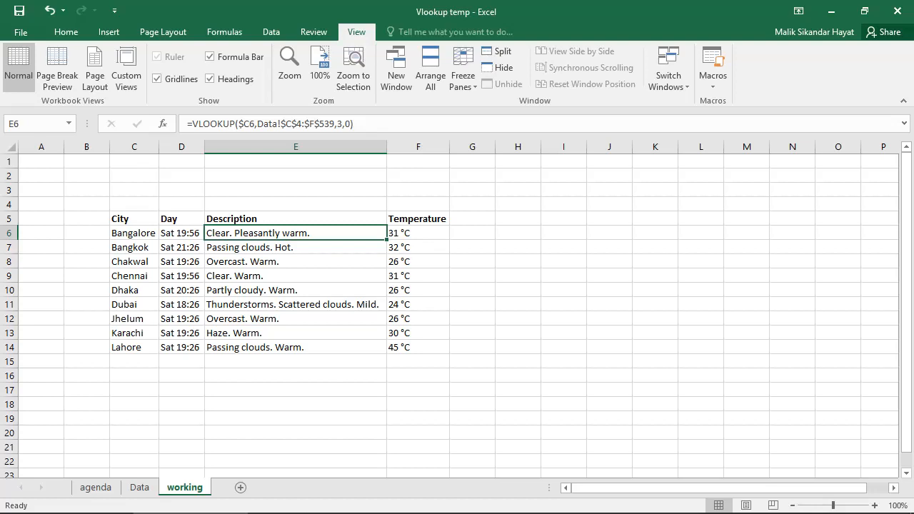
drag(181, 232, 417, 347)
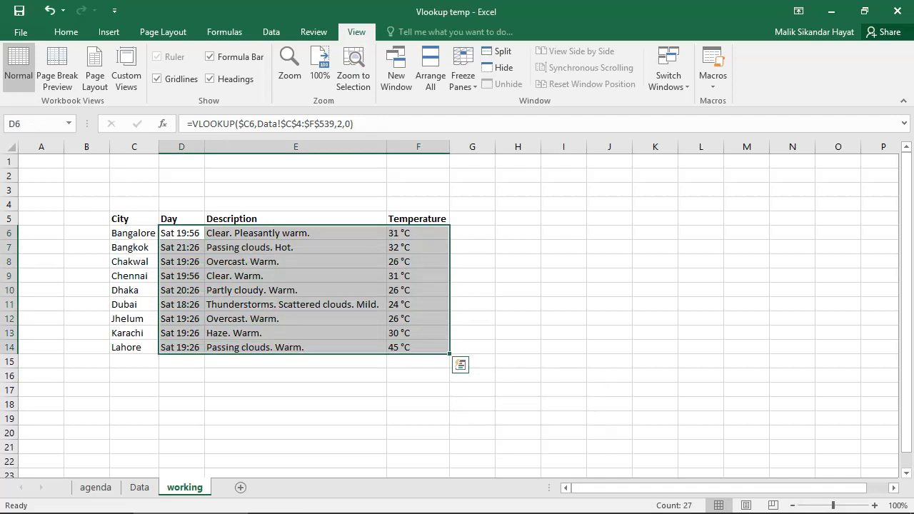
key(Delete)
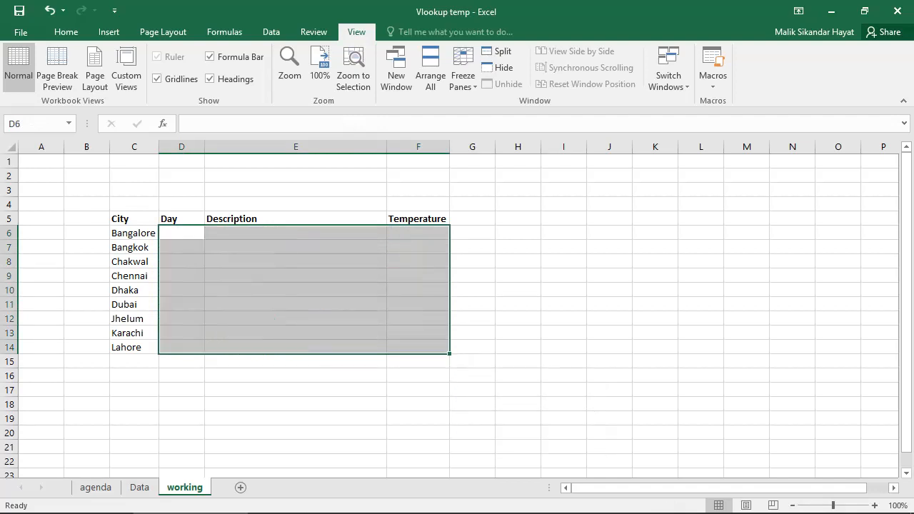
Insert a VLOOKUP function in cell D6 with the city in C6 as the lookup value
click(182, 232)
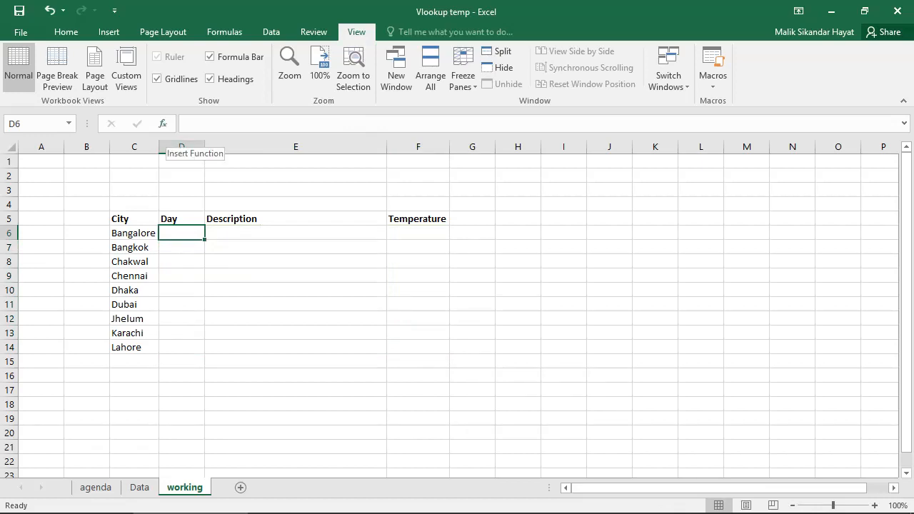
click(163, 123)
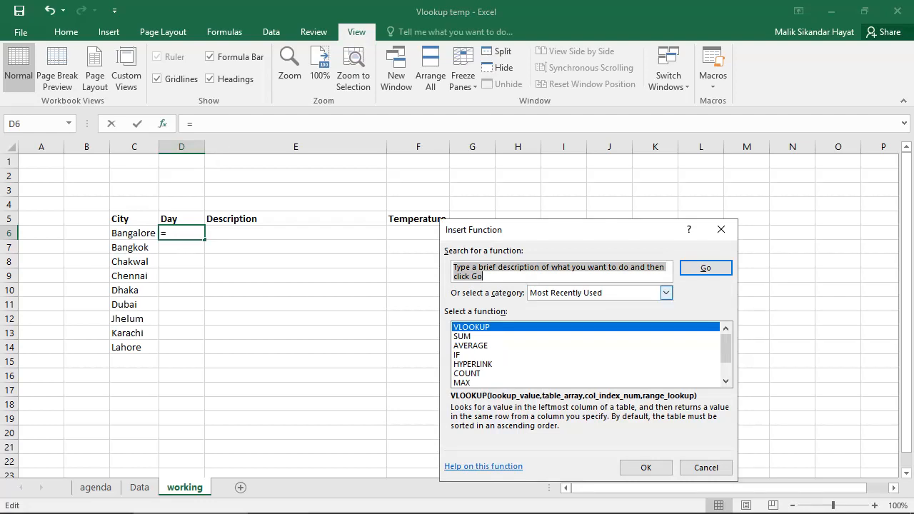
click(666, 293)
click(665, 293)
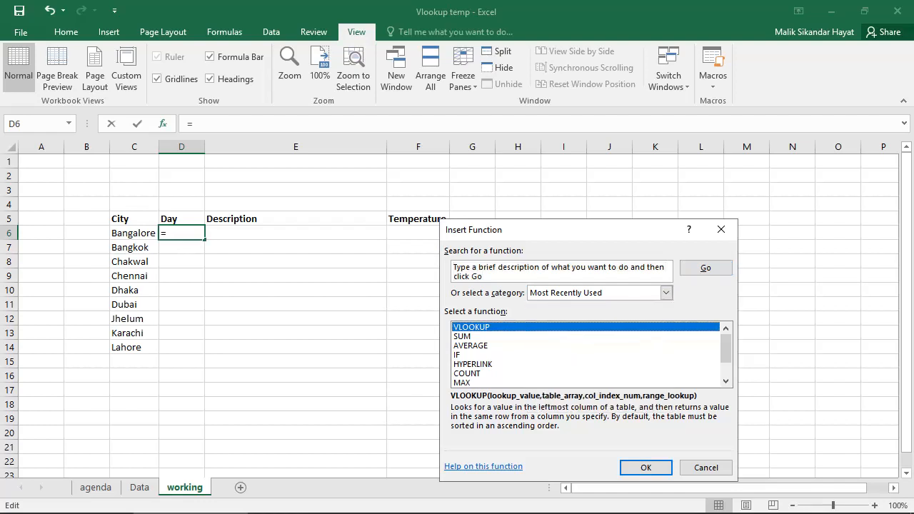
click(645, 467)
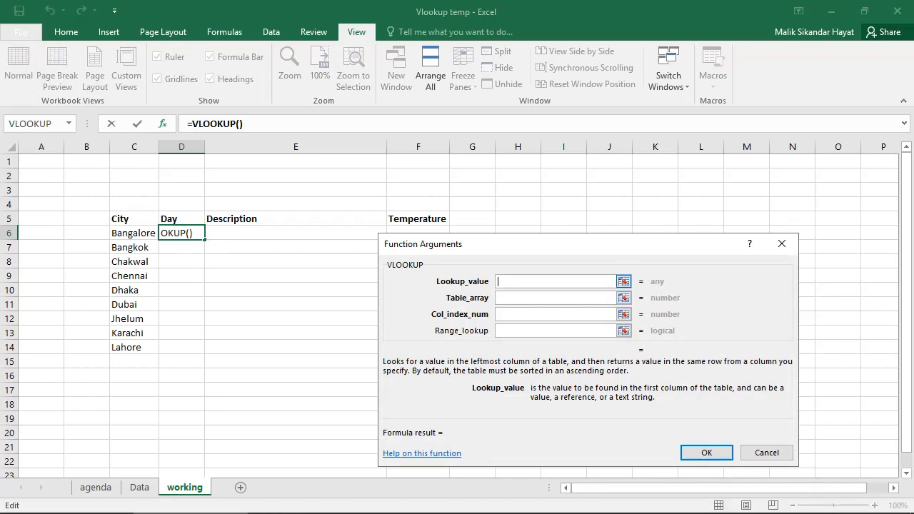
click(624, 282)
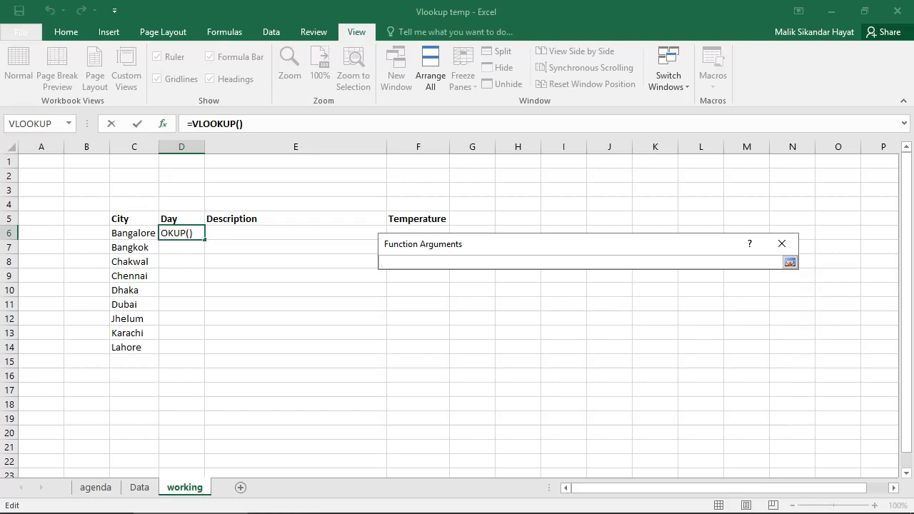
click(134, 234)
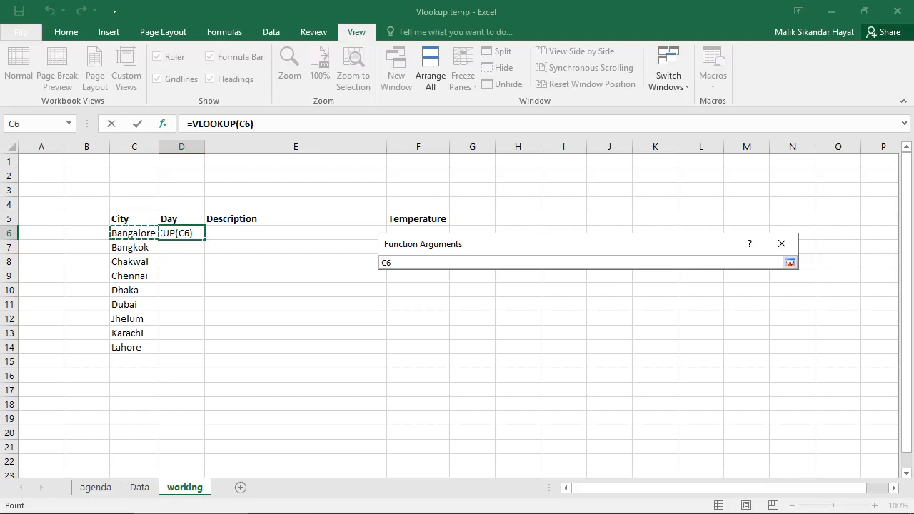
click(790, 262)
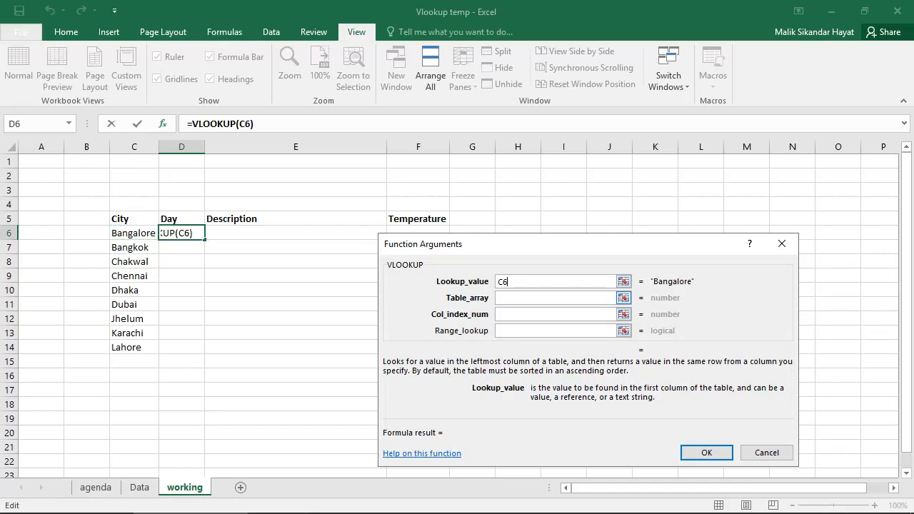
Set the VLOOKUP table array to range C4:F539 on the Data sheet as an absolute reference, Data!$C$4:$F$539
key(Tab)
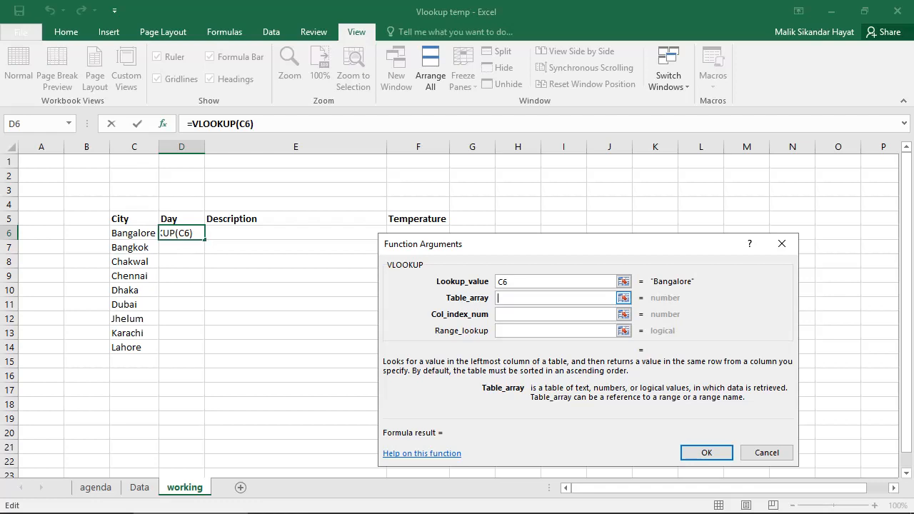
click(624, 298)
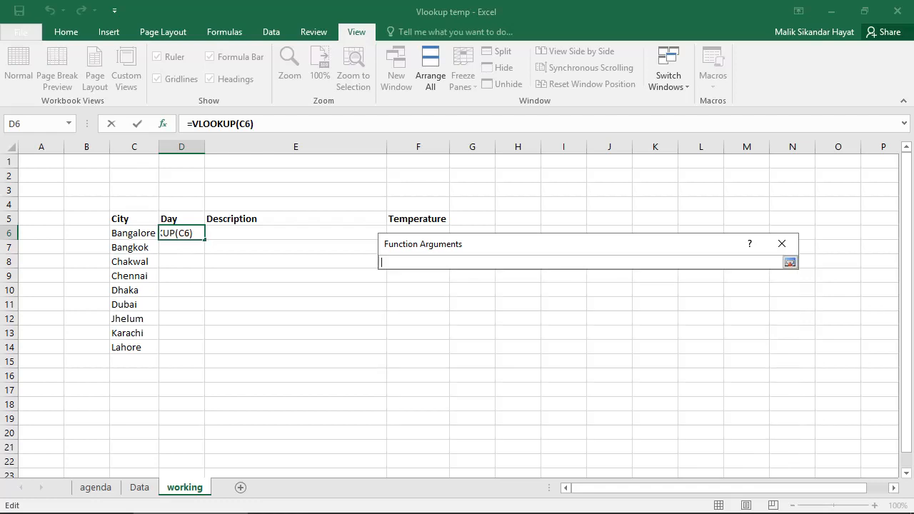
click(139, 488)
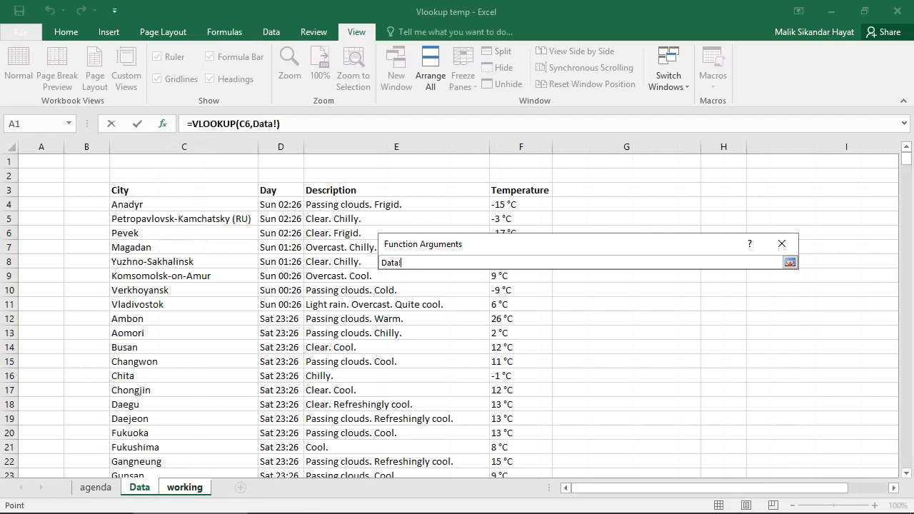
click(184, 205)
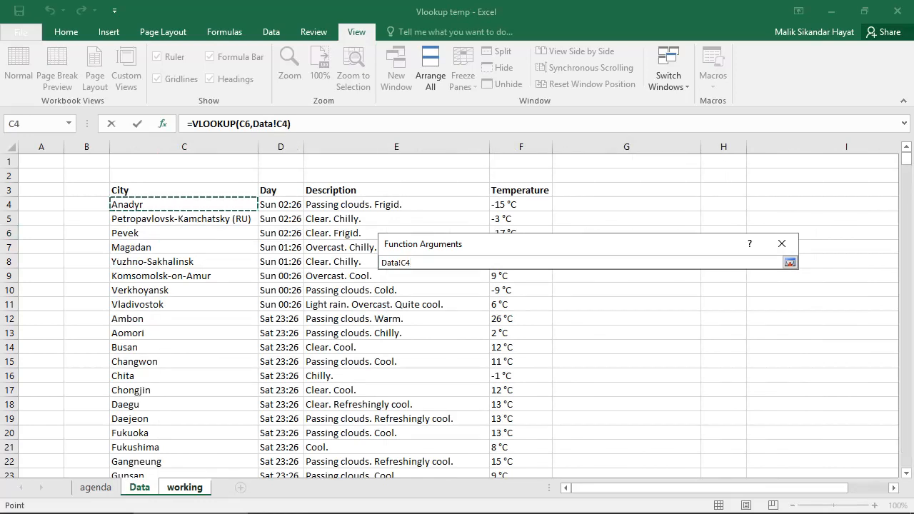
key(shift+Right)
key(shift+Right)
key(shift+Right)
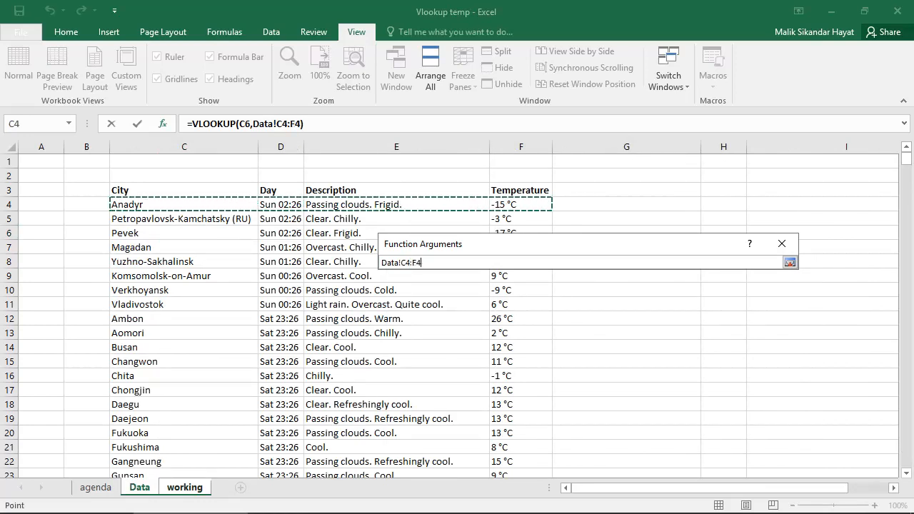
key(shift+Page_Down)
key(shift+Page_Down)
key(shift+Page_Down)
key(shift+Page_Down)
key(shift+Page_Down)
key(shift+Page_Down)
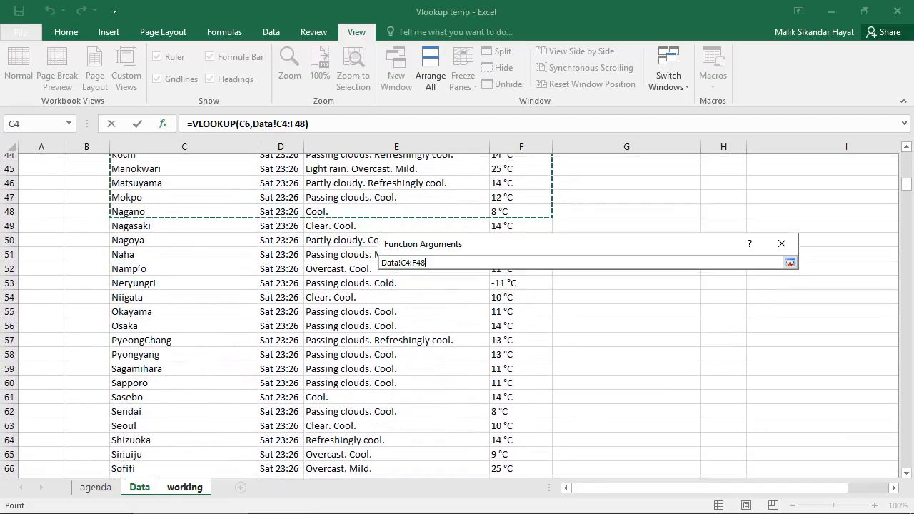
key(shift+Page_Down)
key(shift+Page_Down)
key(shift+Page_Down)
key(shift+Page_Down)
key(shift+Page_Down)
key(shift+Page_Down)
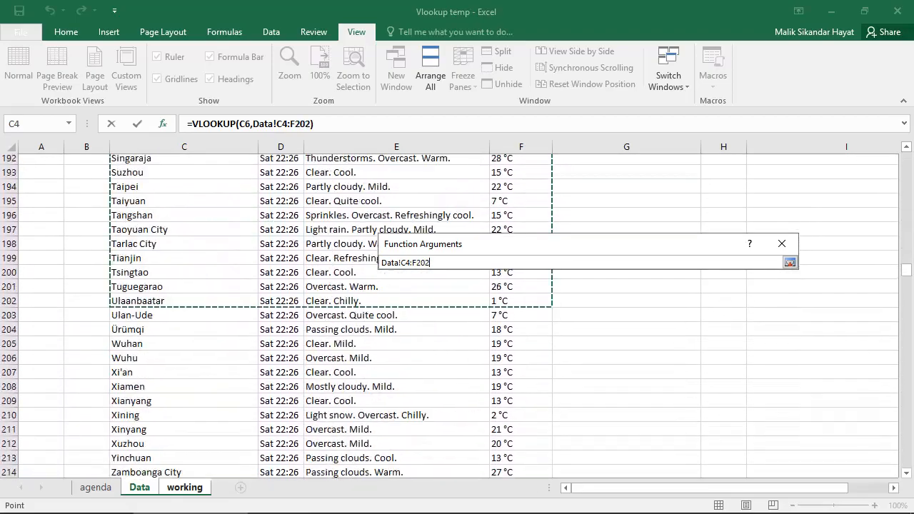
key(shift+Page_Down)
key(shift+Page_Down)
key(shift+Page_Down)
key(shift+Page_Down)
key(shift+Page_Down)
key(shift+Page_Down)
key(shift+Page_Down)
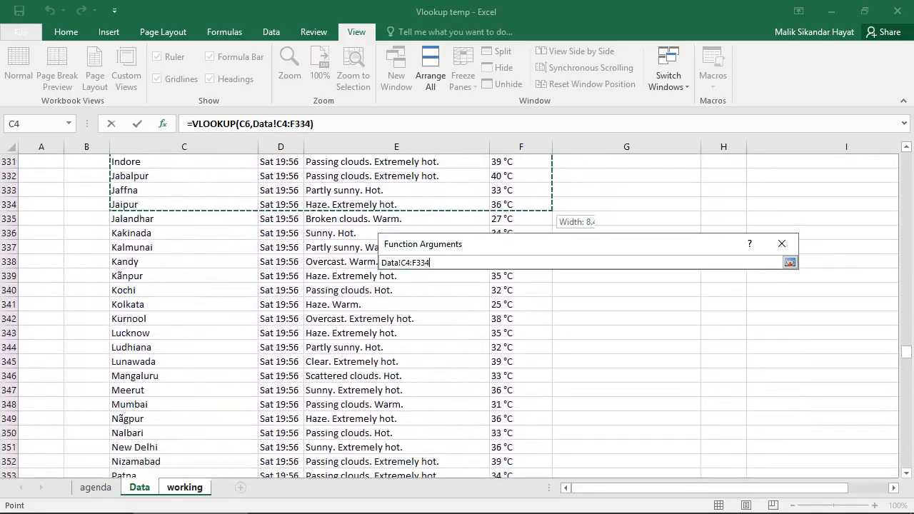
key(shift+Page_Down)
key(shift+Page_Down)
key(shift+Page_Down)
key(shift+Page_Down)
key(shift+Page_Down)
key(shift+Page_Down)
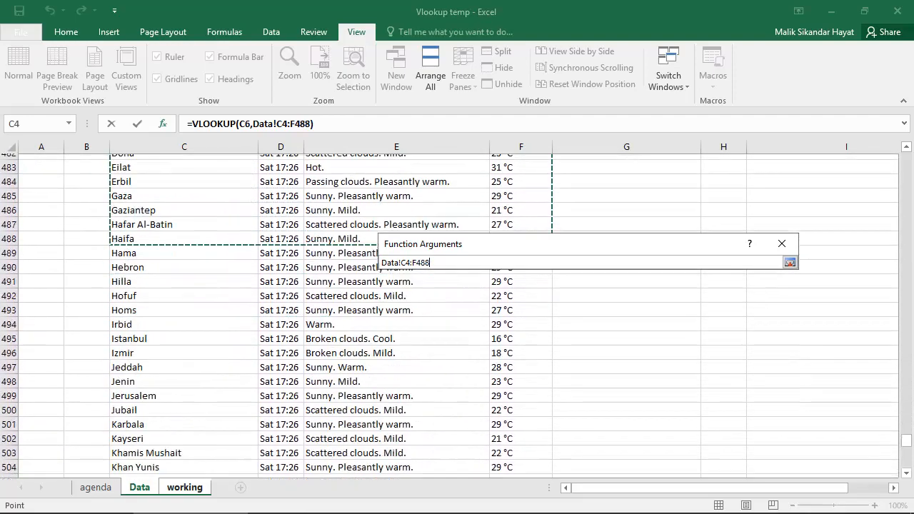
key(shift+Up)
key(shift+Up)
key(shift+Up)
key(shift+Up)
key(shift+Up)
key(shift+Up)
key(shift+Up)
key(shift+Up)
key(shift+Up)
key(shift+Up)
key(shift+Up)
key(shift+Up)
key(shift+Up)
key(shift+Up)
key(shift+Up)
key(shift+Up)
key(shift+Up)
key(shift+Up)
key(shift+Up)
key(shift+Up)
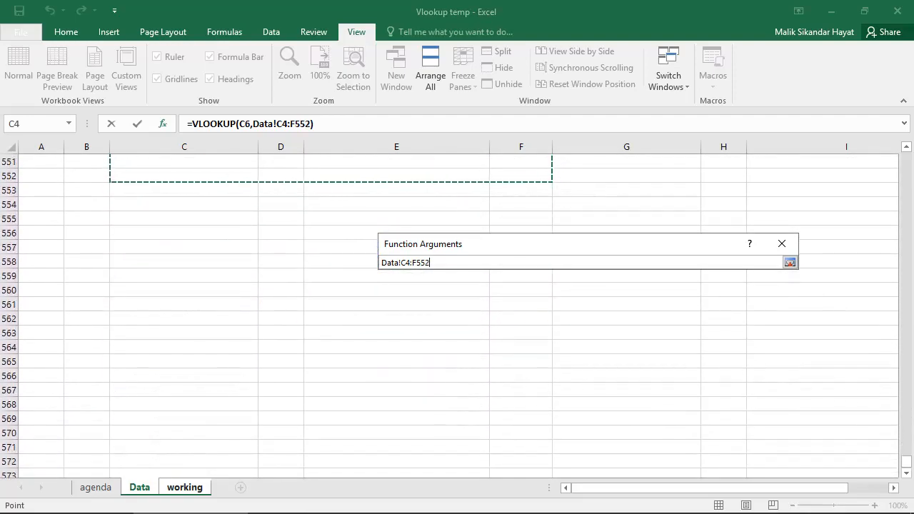
key(shift+Down)
key(shift+Down)
key(shift+Down)
key(shift+Down)
key(shift+Down)
key(shift+Down)
key(shift+Down)
key(shift+Down)
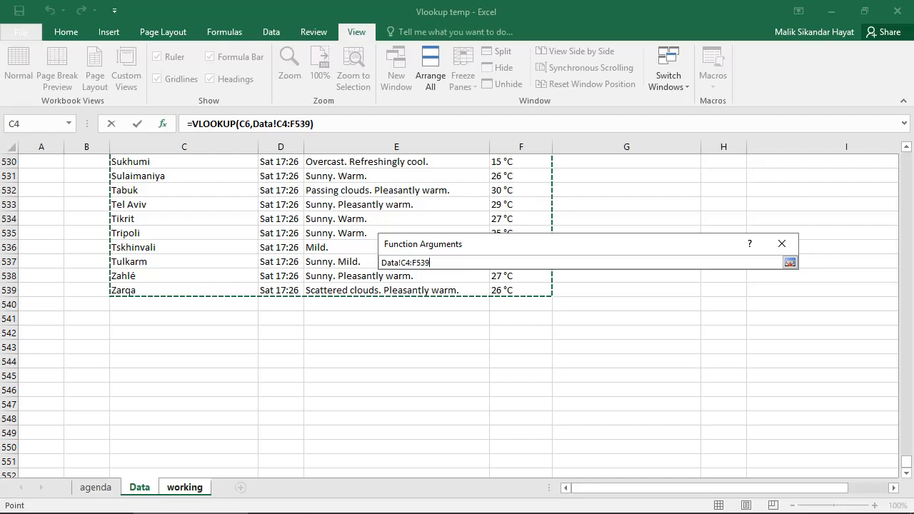
key(F4)
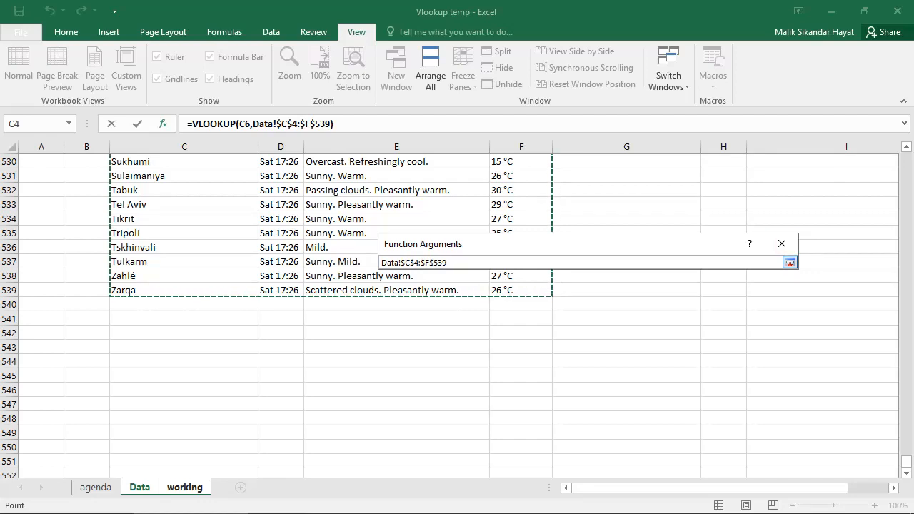
click(790, 262)
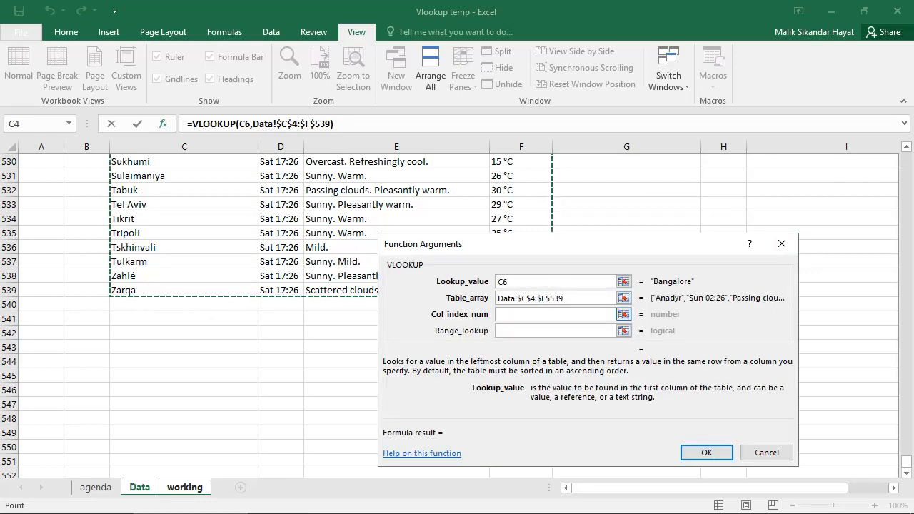
key(Tab)
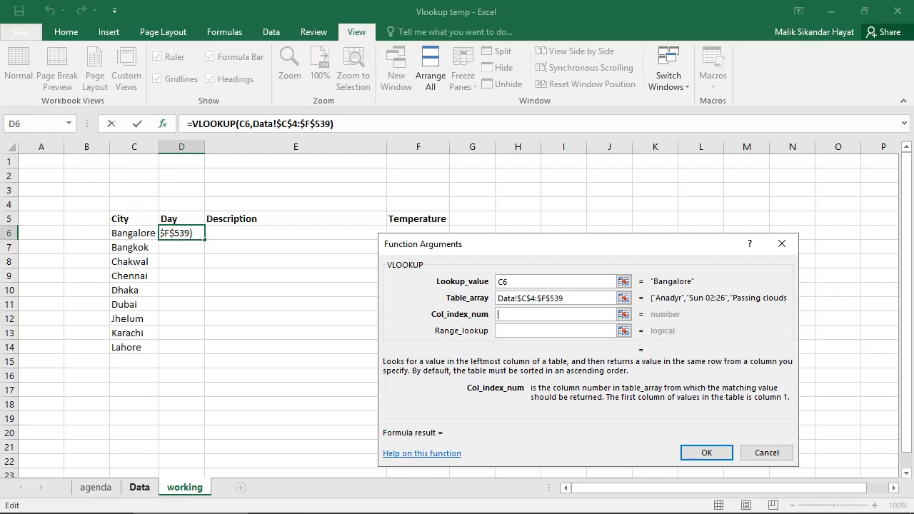
click(139, 488)
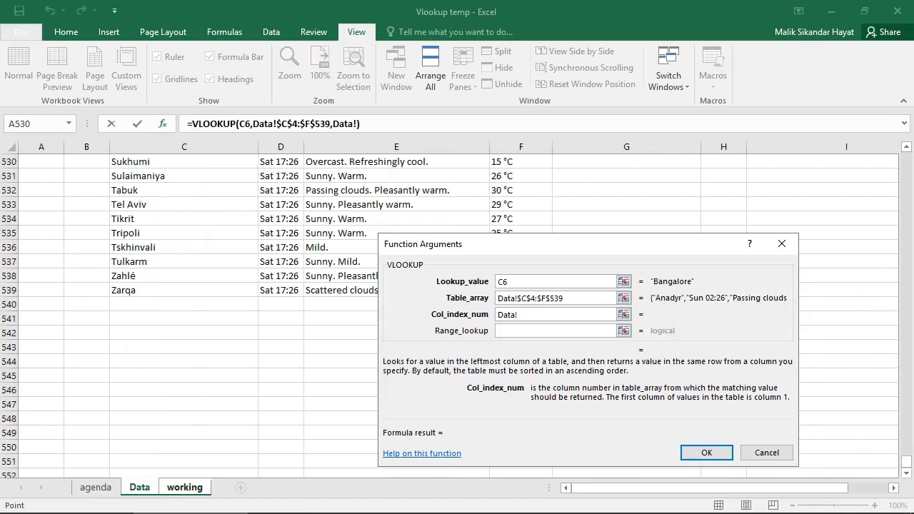
click(185, 488)
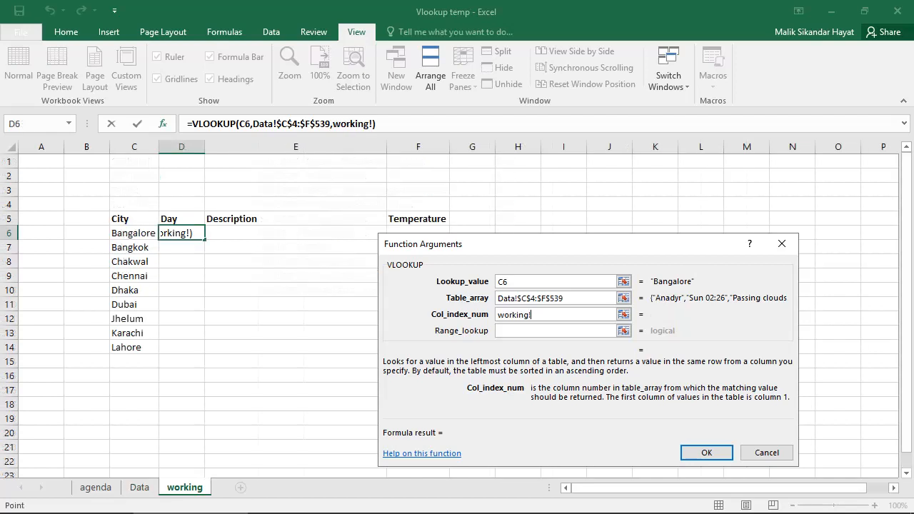
drag(531, 314, 497, 314)
key(BackSpace)
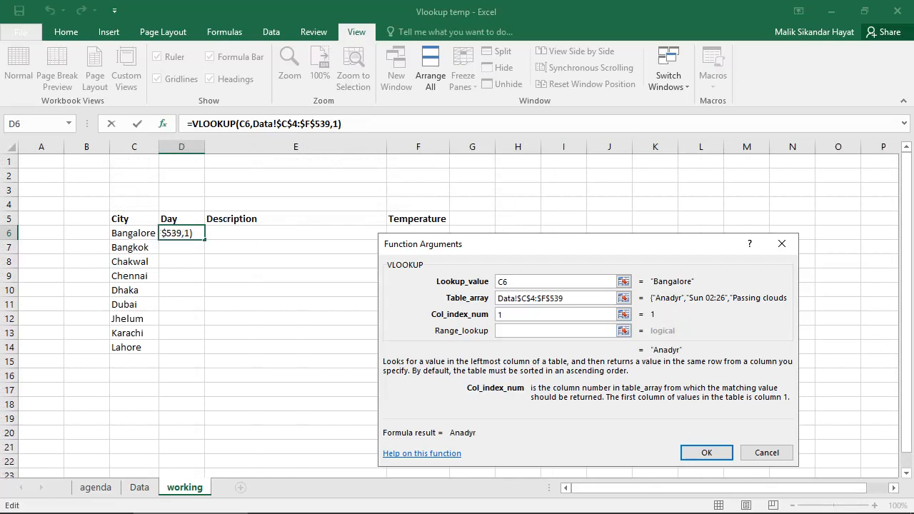
Set the VLOOKUP column index number to 2 and the range lookup to 0 for an exact match
key(BackSpace)
text(2)
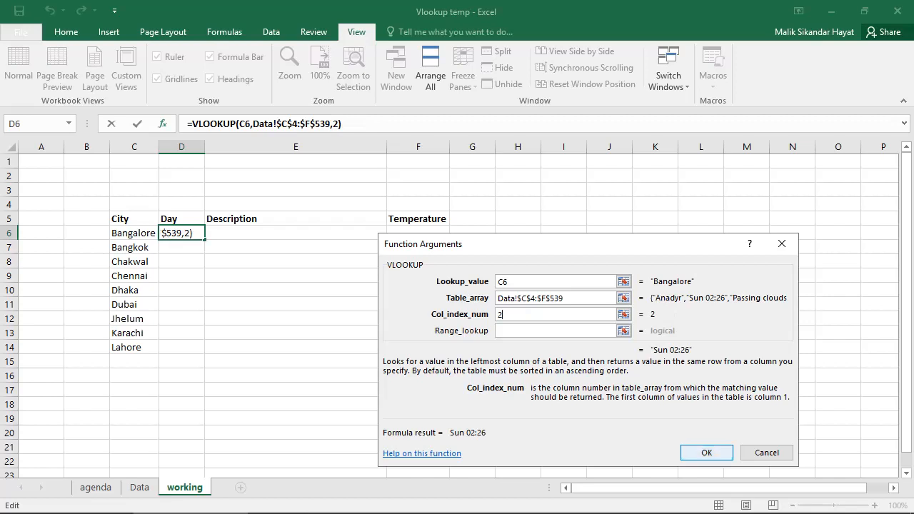
click(557, 331)
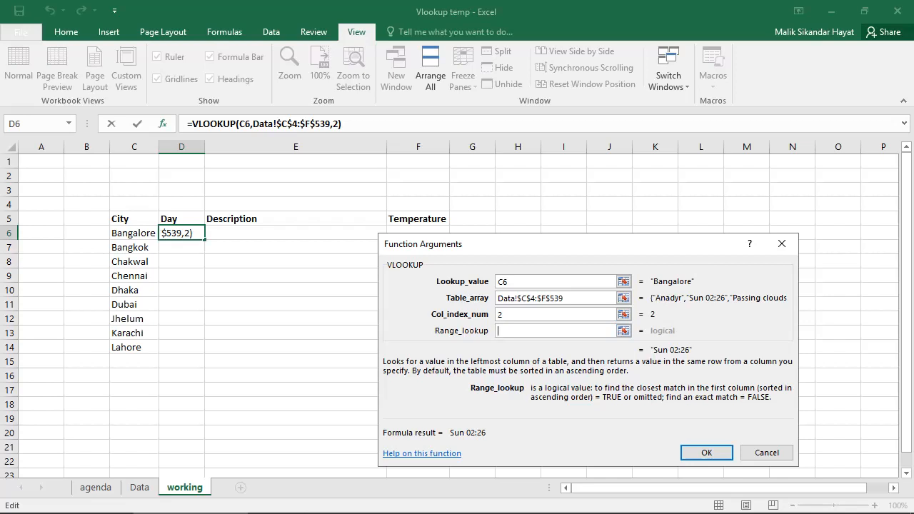
text(0)
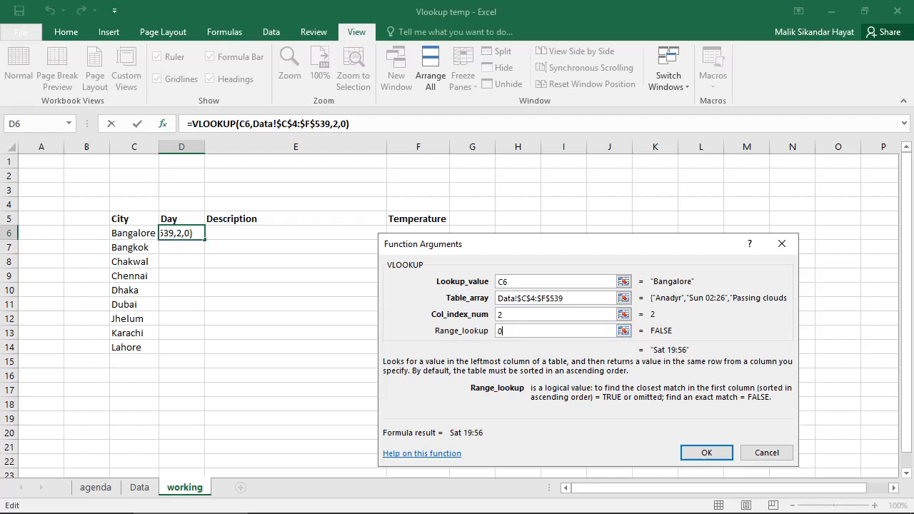
Confirm the VLOOKUP formula in D6 and fill it down the Day column to D14
click(706, 452)
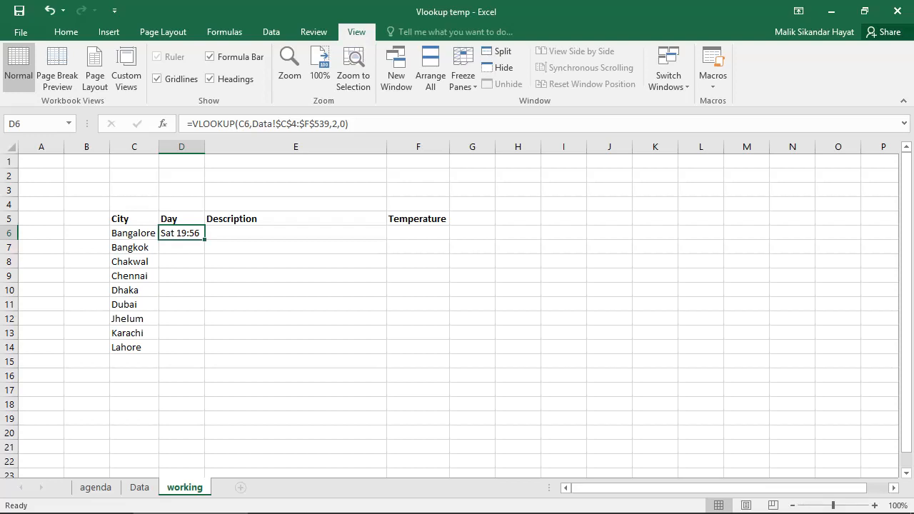
double_click(205, 239)
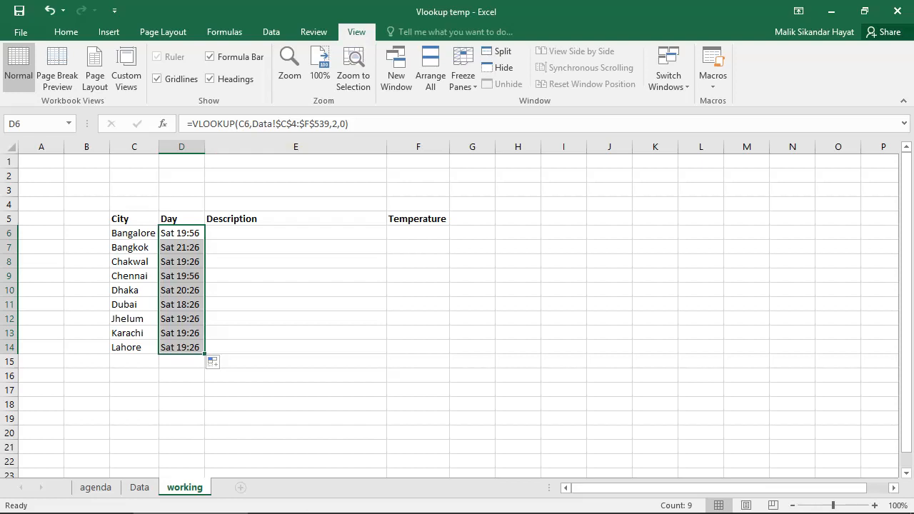
Try copying the Day formula from D6 into E6 and check its lookup value reference
click(181, 233)
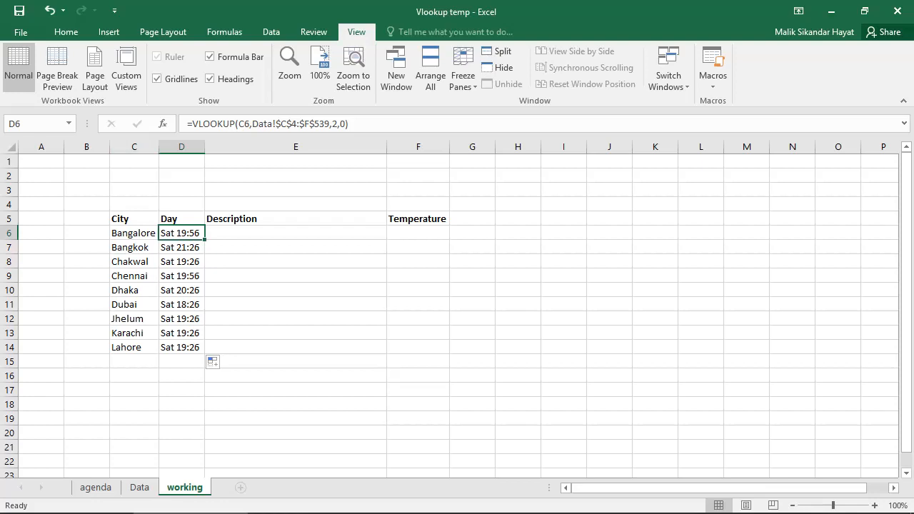
key(ctrl+c)
key(Right)
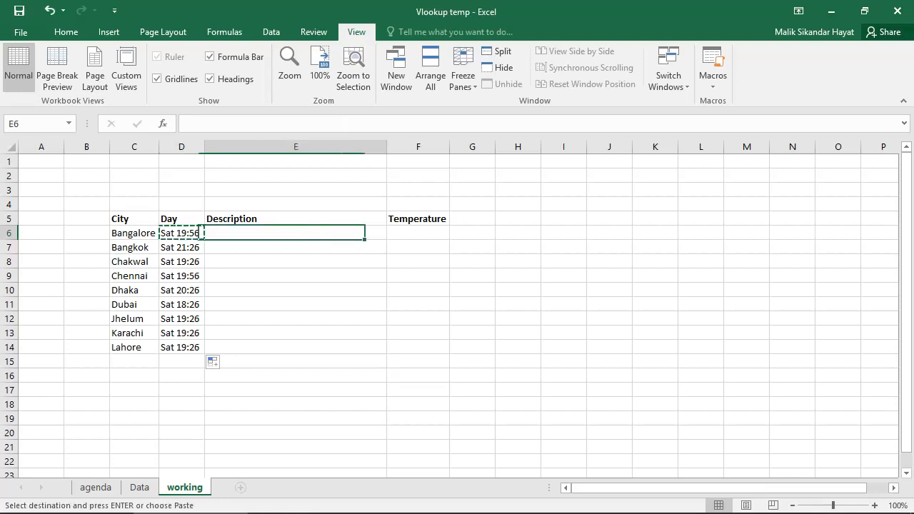
key(ctrl+v)
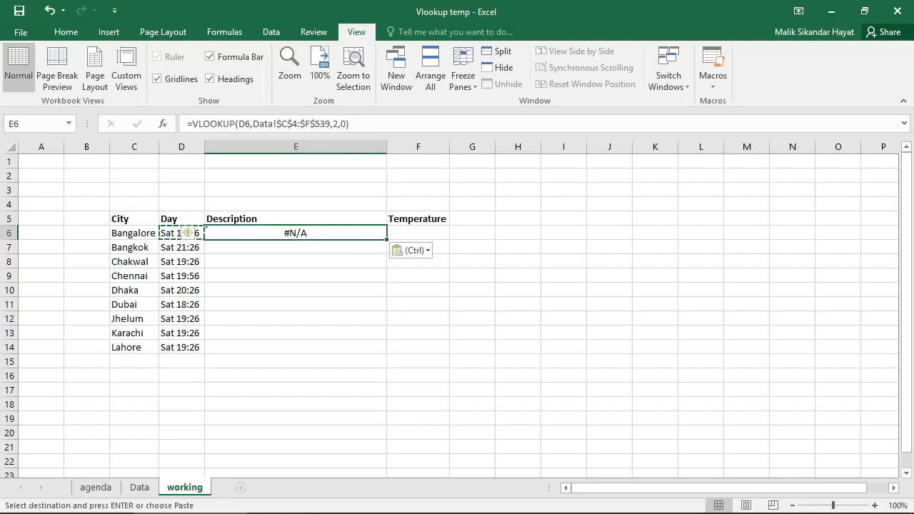
click(242, 124)
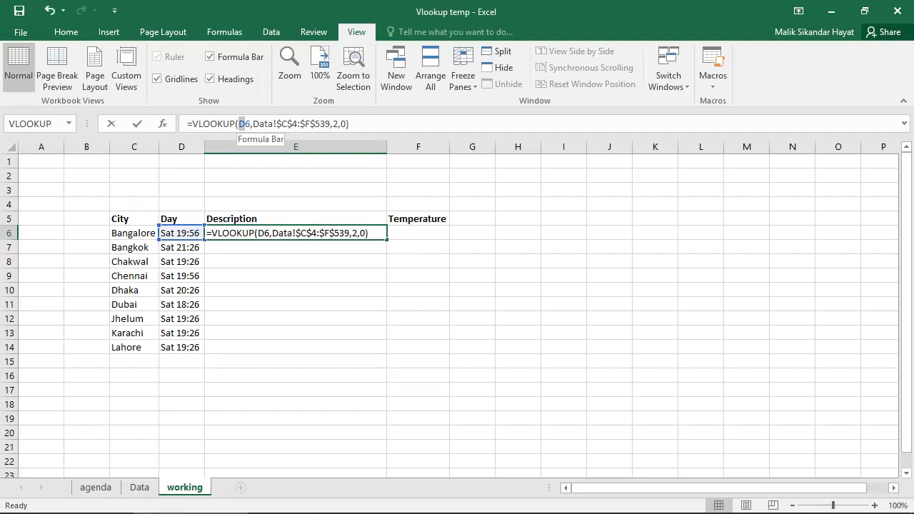
drag(242, 124, 250, 124)
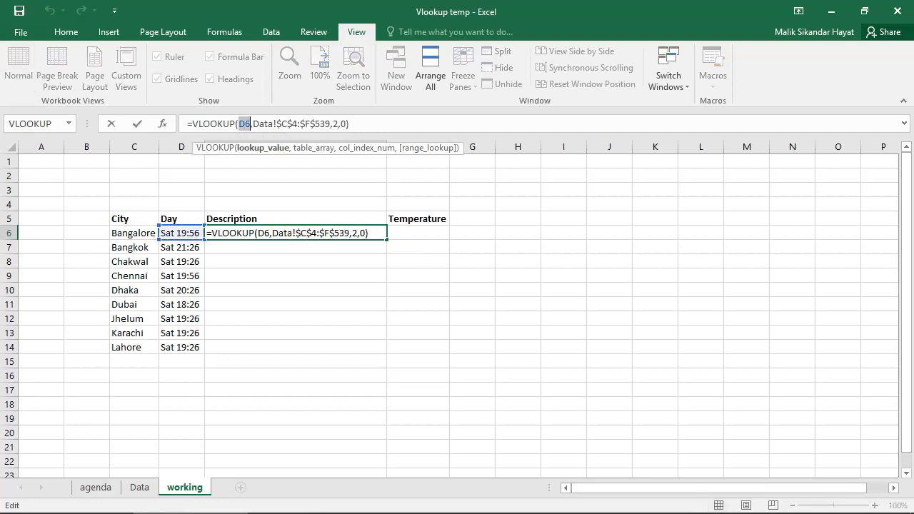
key(Escape)
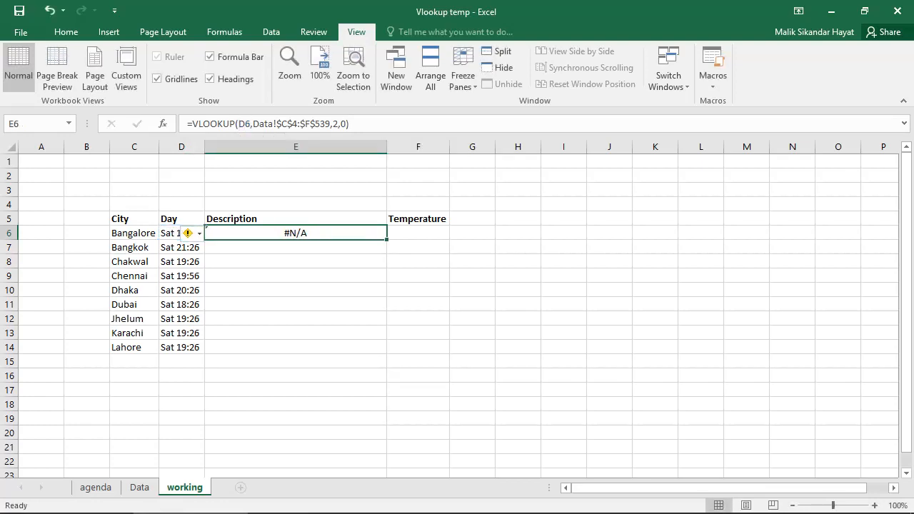
Lock the lookup value's column in the D6 formula as $C6 and fill the formula down to D14
click(173, 233)
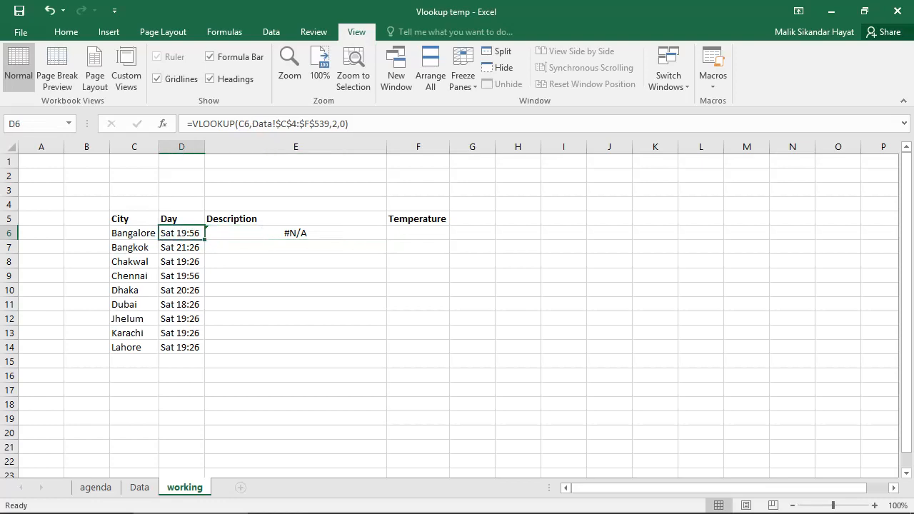
click(237, 124)
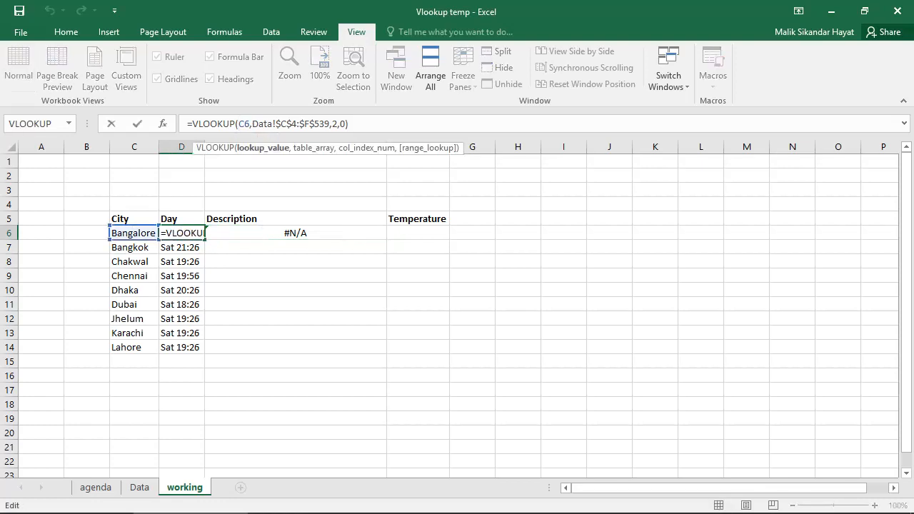
text($)
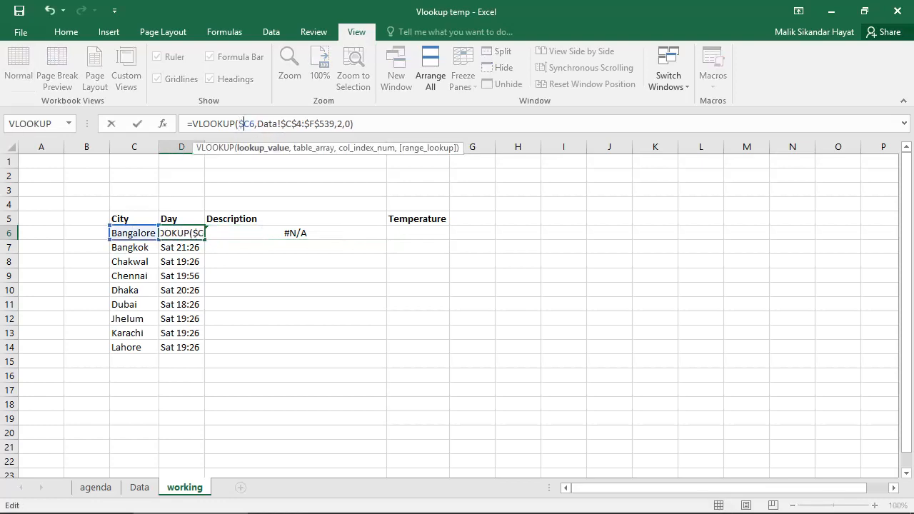
key(Return)
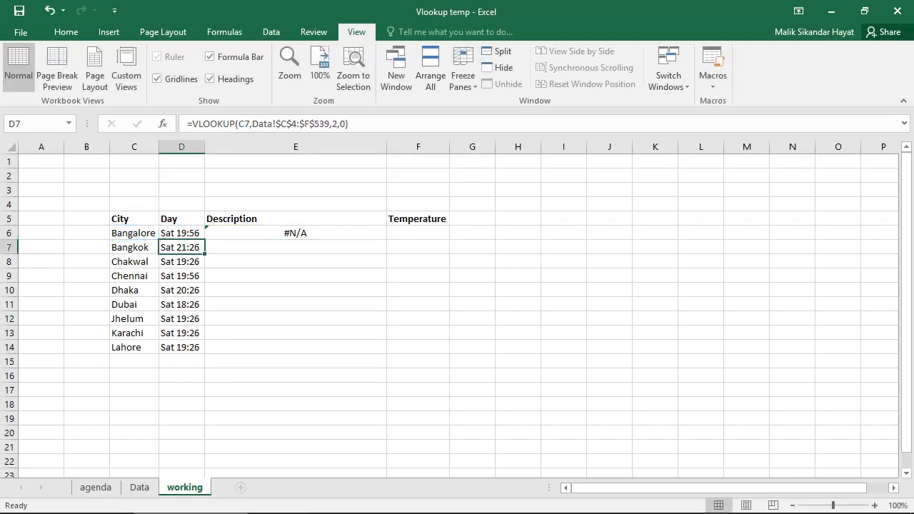
click(182, 233)
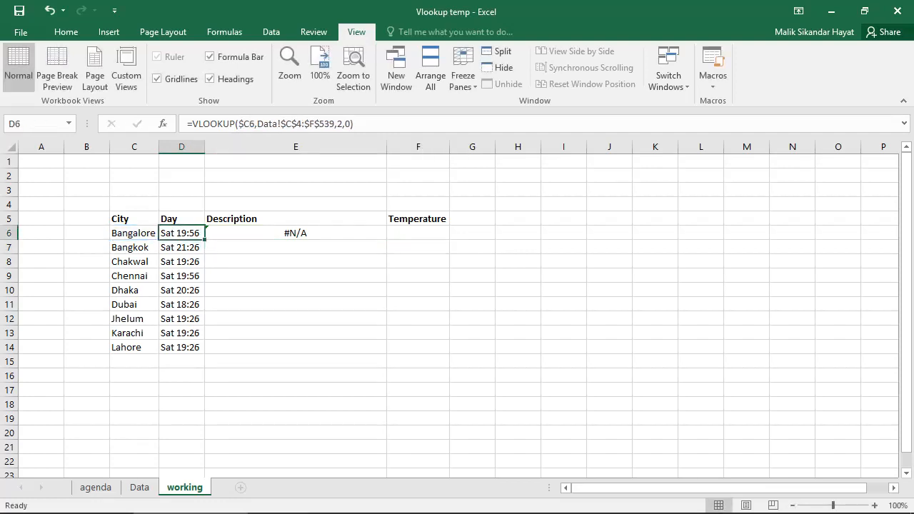
double_click(205, 240)
Copy the VLOOKUP formula from D6 into the first Description cell, E6
click(181, 233)
key(ctrl+c)
key(Right)
key(ctrl+v)
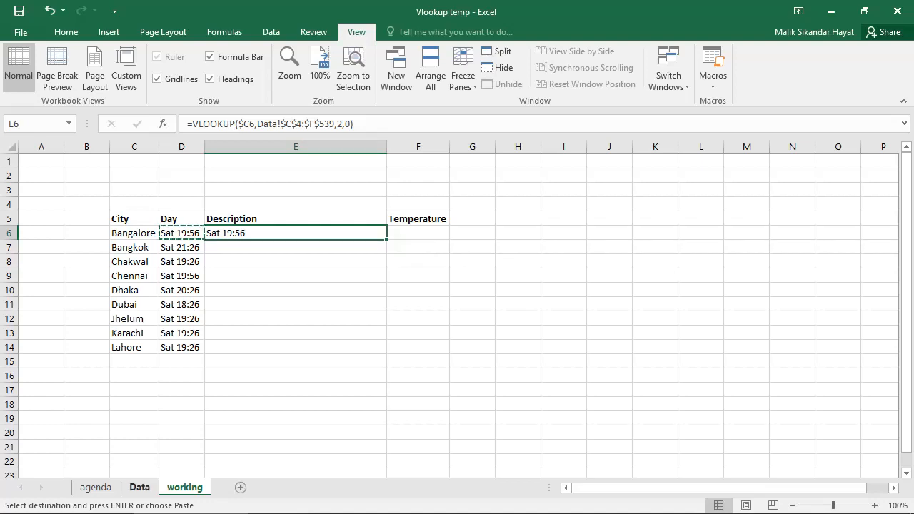
Number the Data sheet's City, Day, Description and Temperature columns 1 to 4 in cells C2:F2 above the headers
click(140, 487)
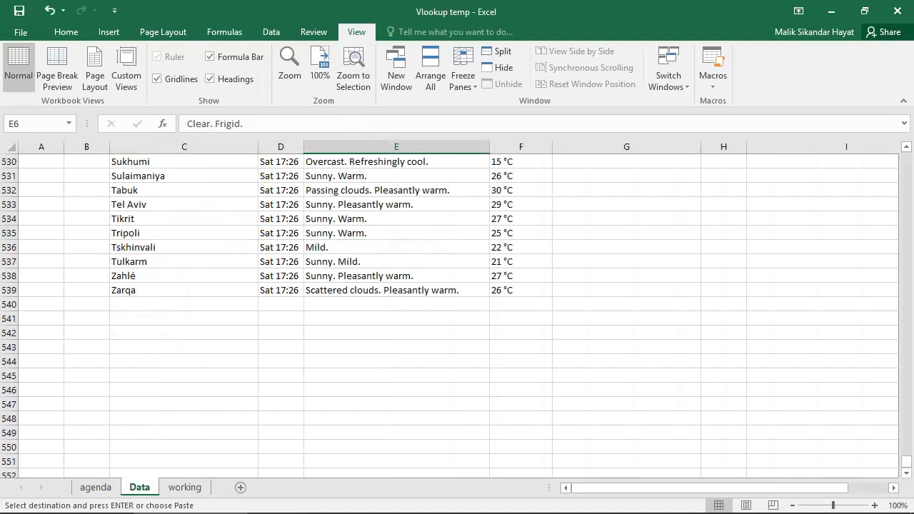
key(Page_Up)
key(Page_Up)
key(Page_Up)
key(Page_Up)
key(Page_Up)
key(Page_Up)
key(Page_Up)
key(Page_Up)
key(Page_Up)
key(Page_Up)
key(Page_Up)
key(Page_Up)
key(Page_Up)
key(Page_Up)
key(Page_Up)
key(Page_Up)
key(Page_Up)
key(Page_Up)
key(Page_Up)
key(Page_Up)
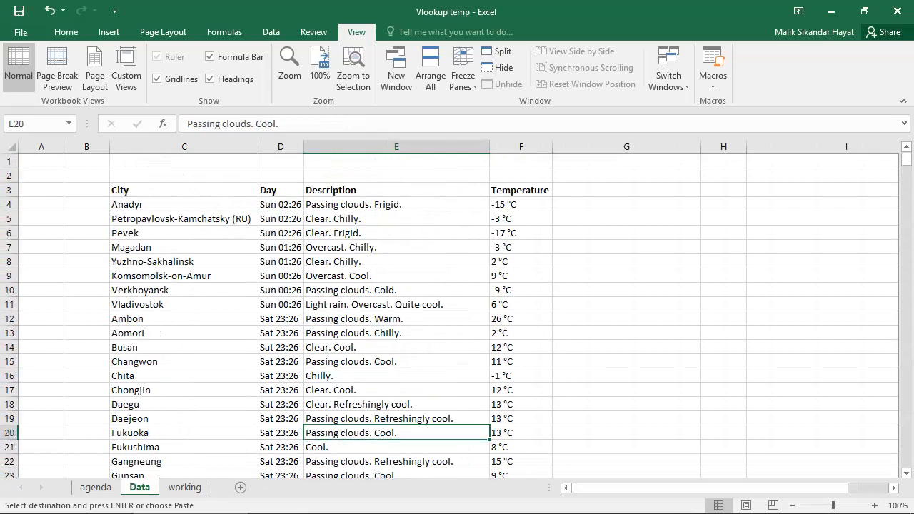
click(184, 190)
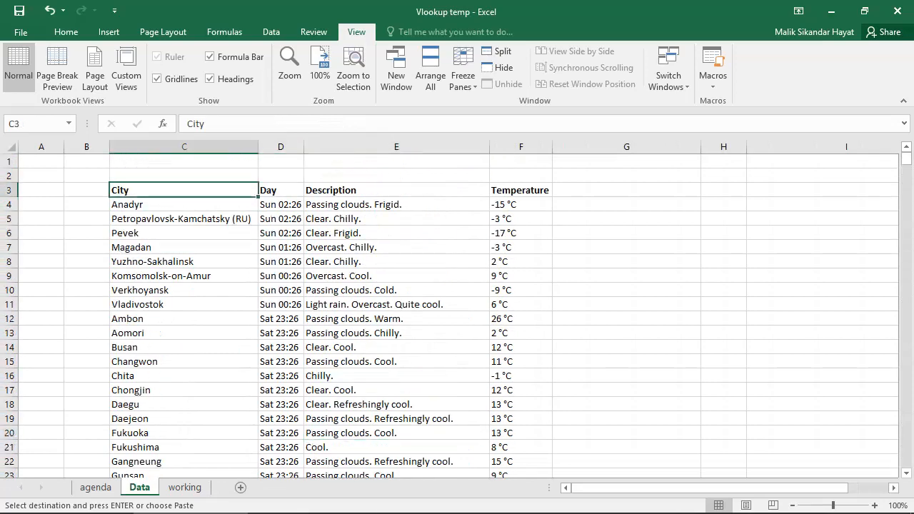
key(Up)
text(1)
key(Right)
text(2)
key(Right)
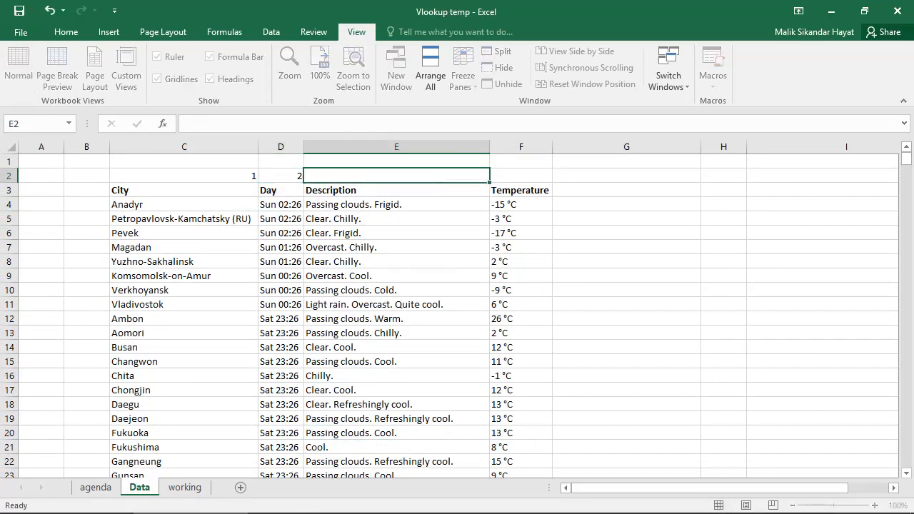
text(3)
key(Right)
text(4)
key(Left)
key(Left)
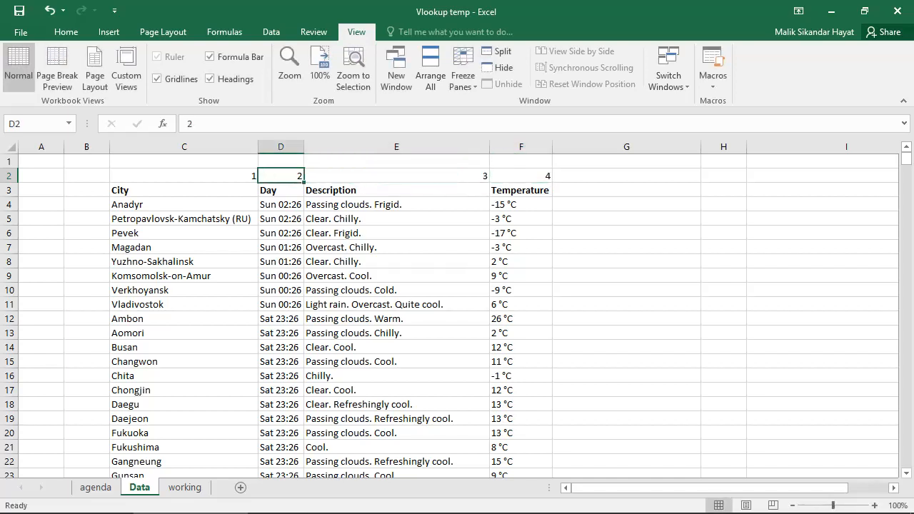
key(XF86AudioMute)
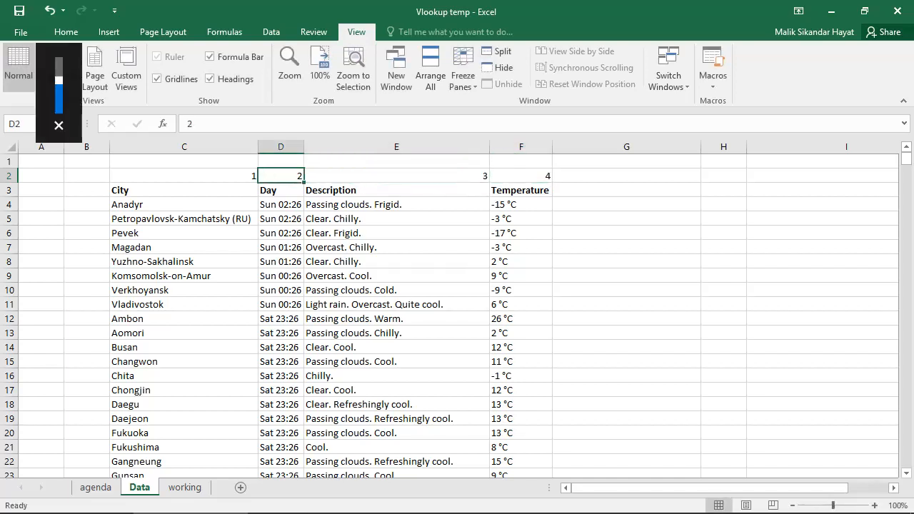
click(396, 233)
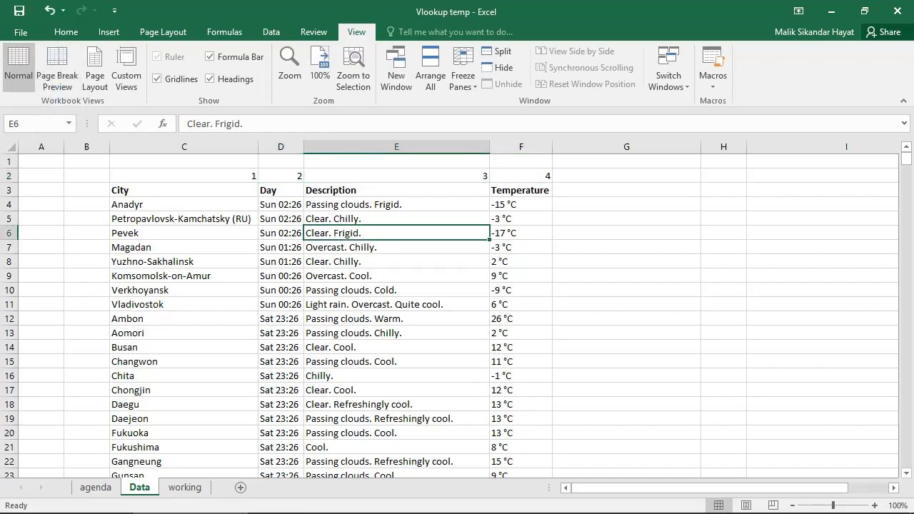
On the working sheet, set the column index in the E6 formula to 3 and fill it down to E14
click(185, 488)
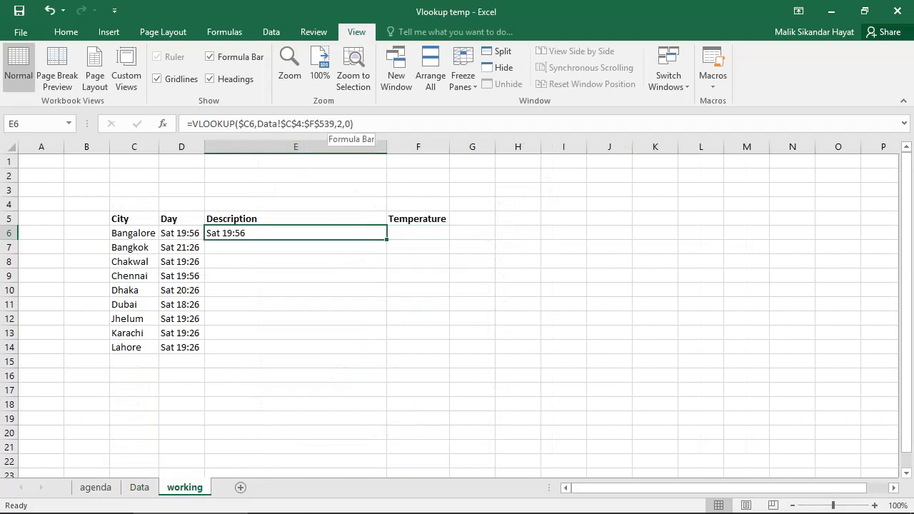
click(339, 123)
key(BackSpace)
text(3)
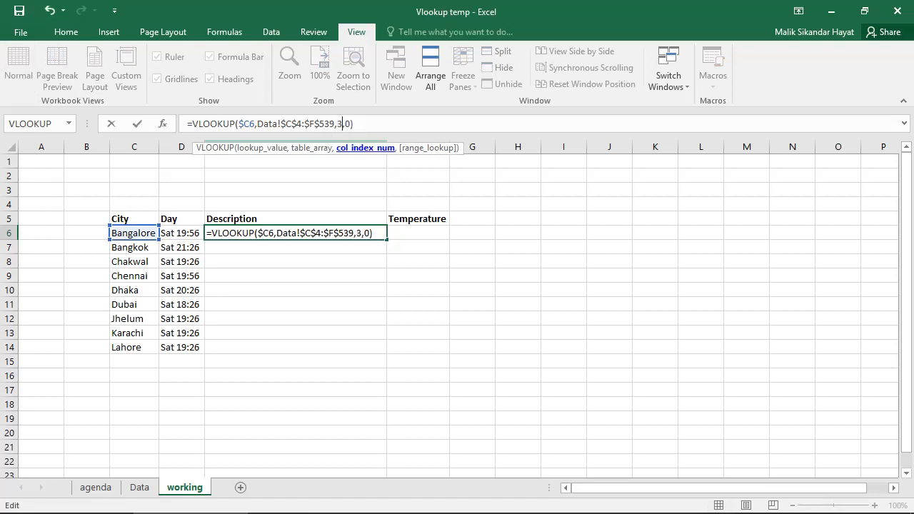
key(Return)
key(Up)
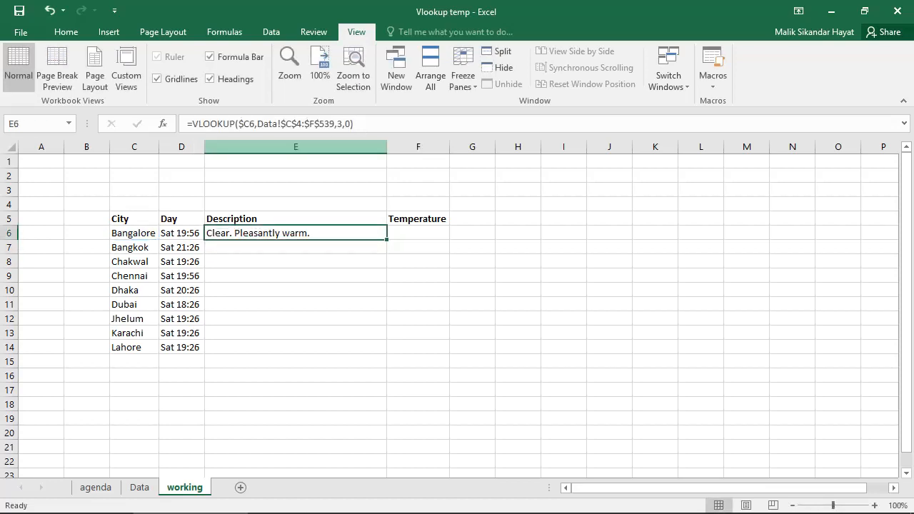
double_click(387, 238)
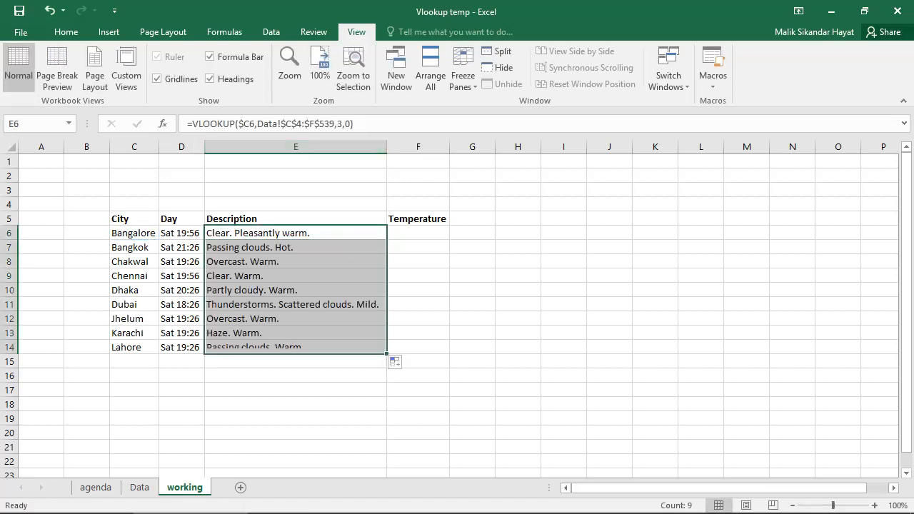
Copy the VLOOKUP formula from E6 into the first Temperature cell, F6
click(295, 233)
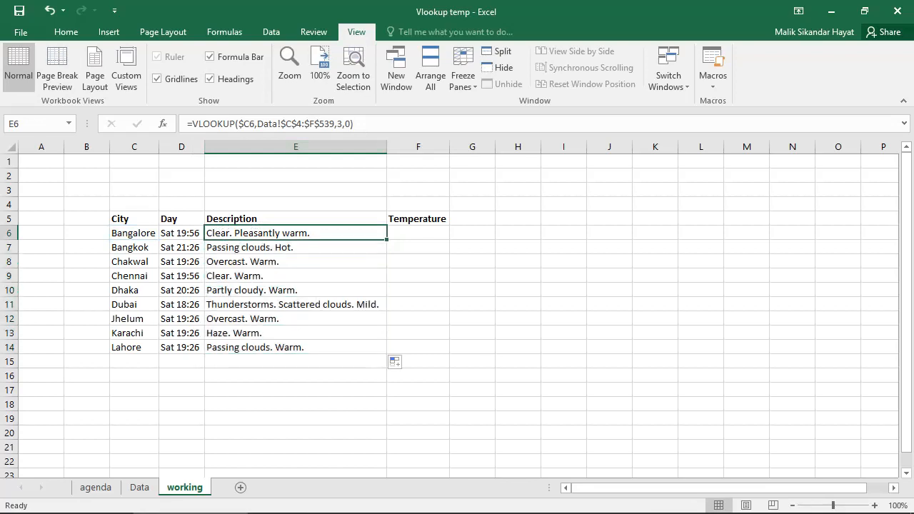
key(ctrl+c)
key(Right)
key(ctrl+v)
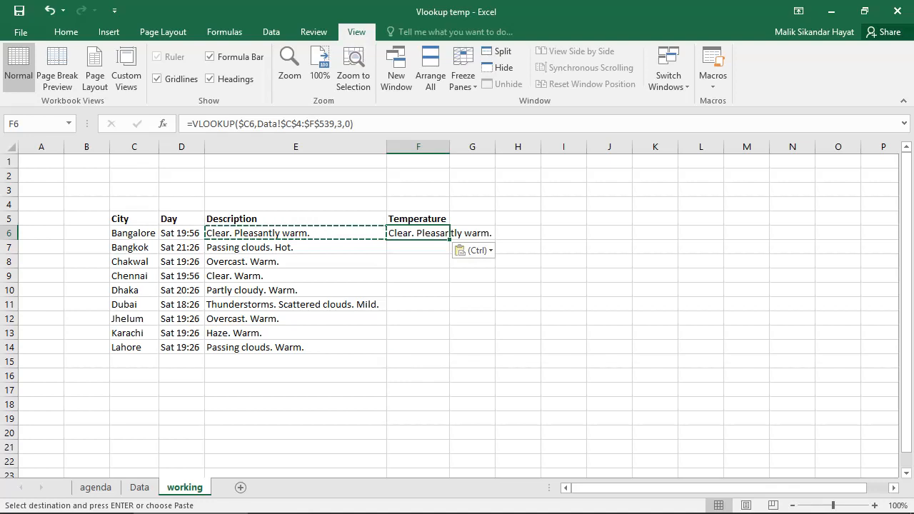
Set the column index in the F6 formula to 4 and fill it down the Temperature column to F14
click(338, 125)
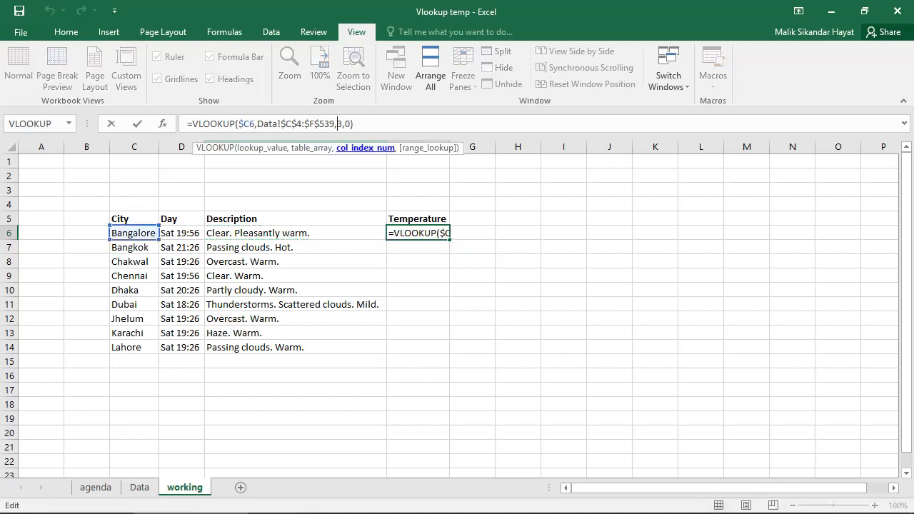
key(Delete)
text(4)
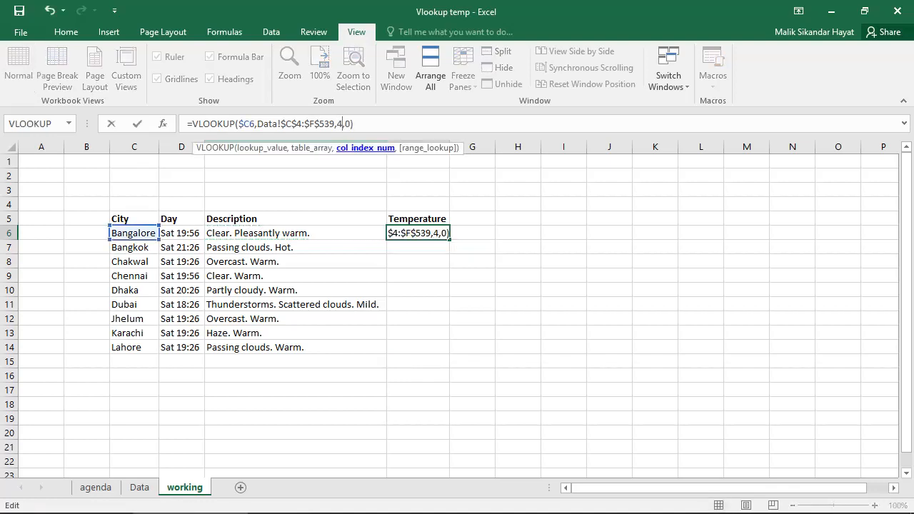
key(Return)
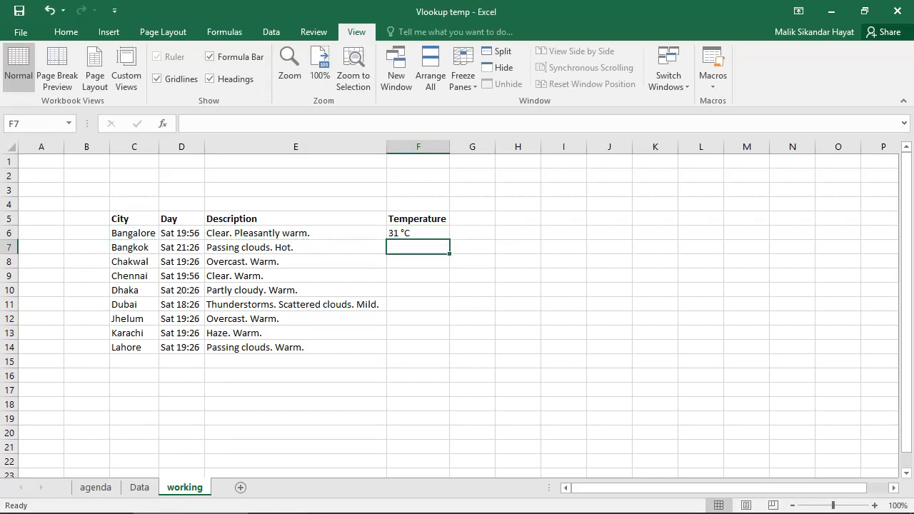
click(418, 233)
double_click(449, 239)
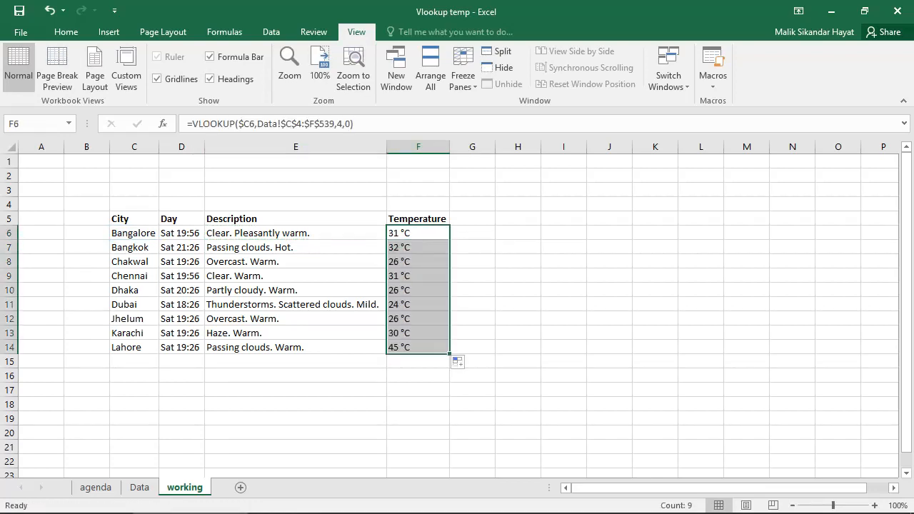
click(418, 305)
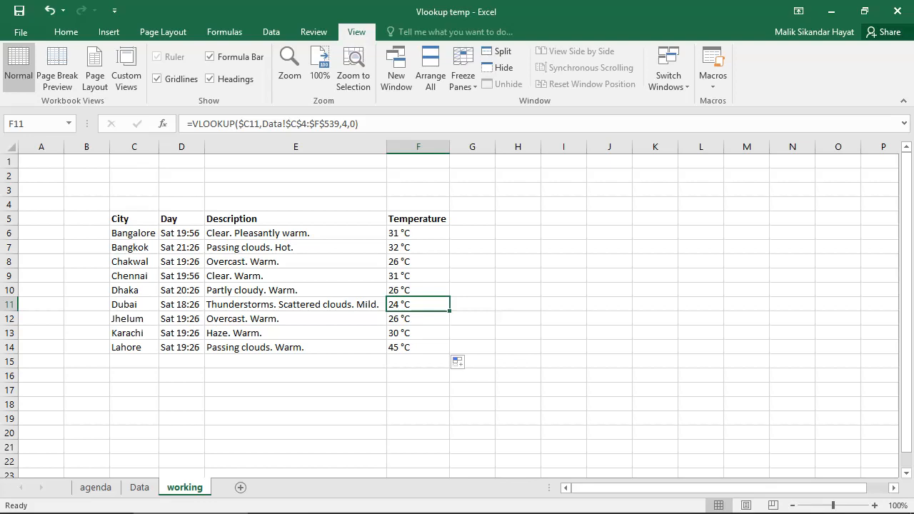
click(134, 234)
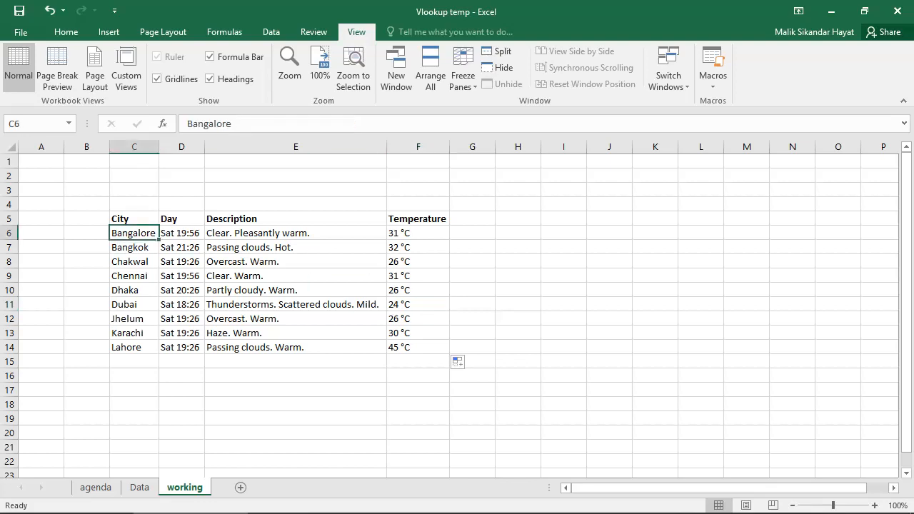
click(419, 234)
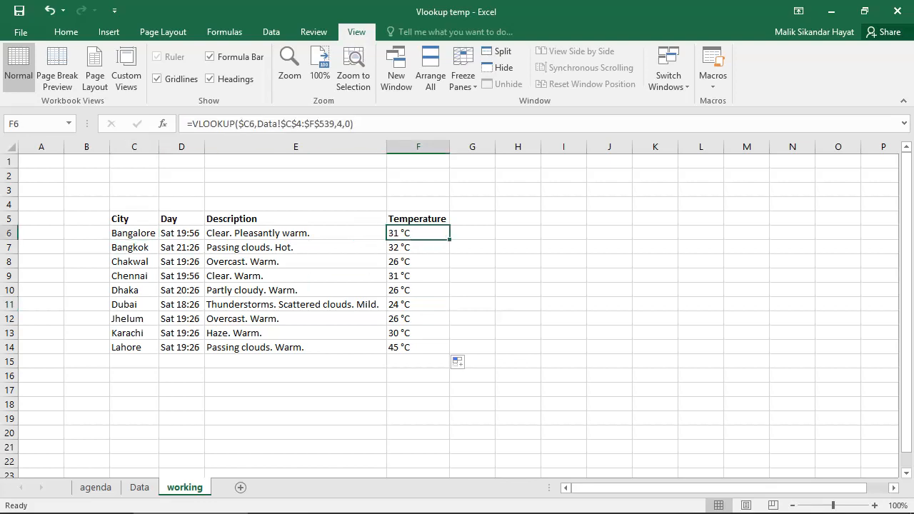
click(473, 234)
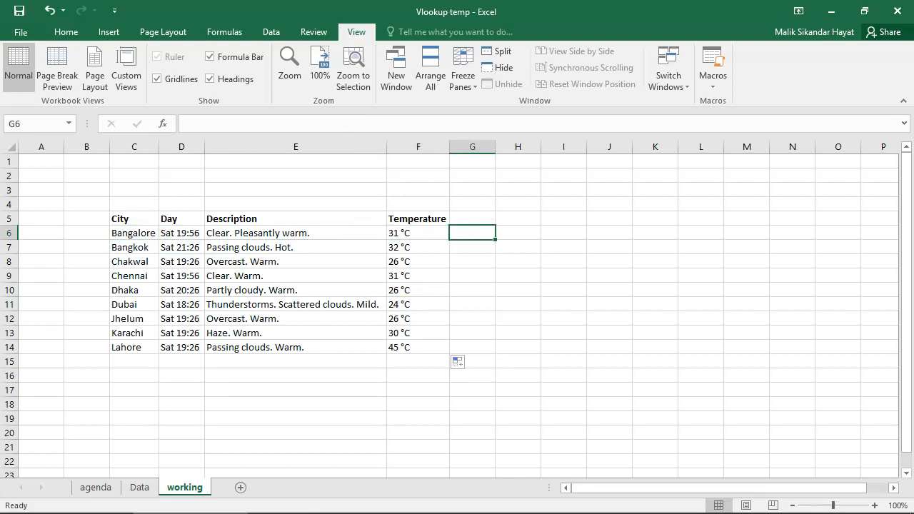
Enter the fixed value 31 in G6, beside Bangalore's looked-up temperature on the working sheet
text(31)
key(Return)
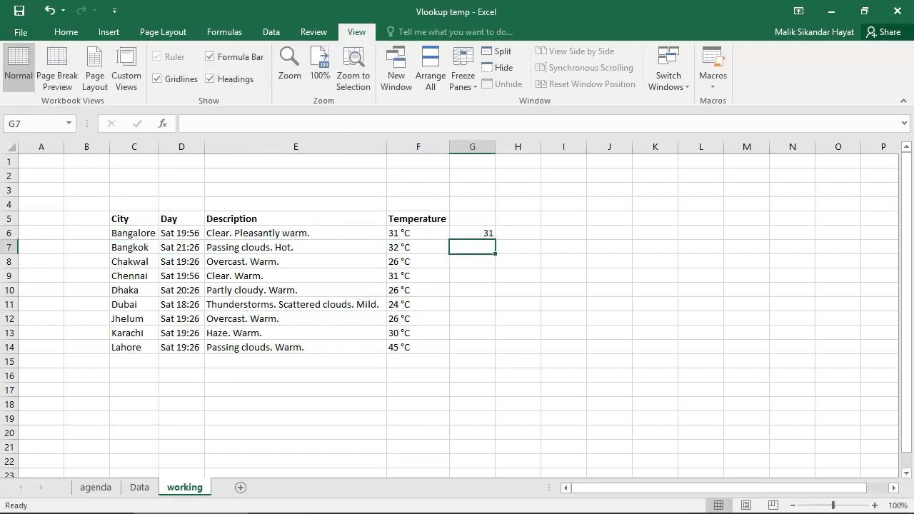
key(Up)
key(Left)
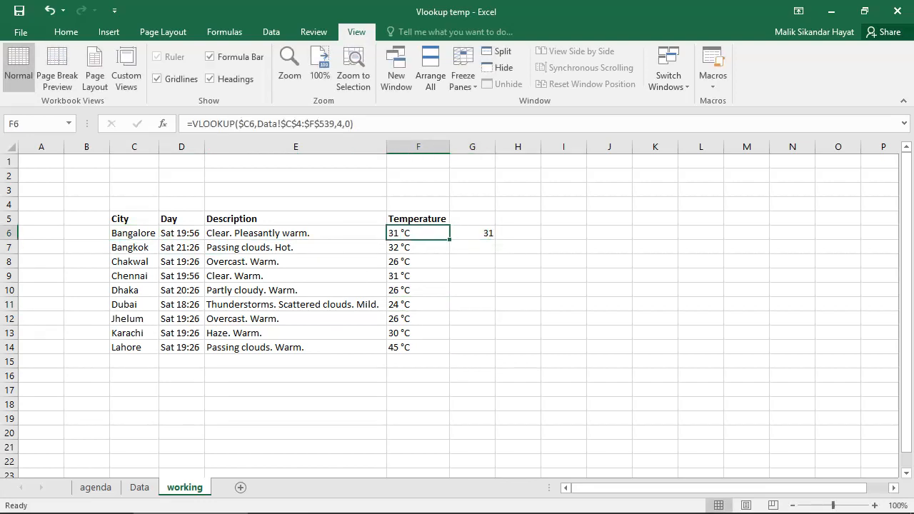
Search the Data sheet's City column for "bang", going through the matches until Bangalore is selected
click(140, 487)
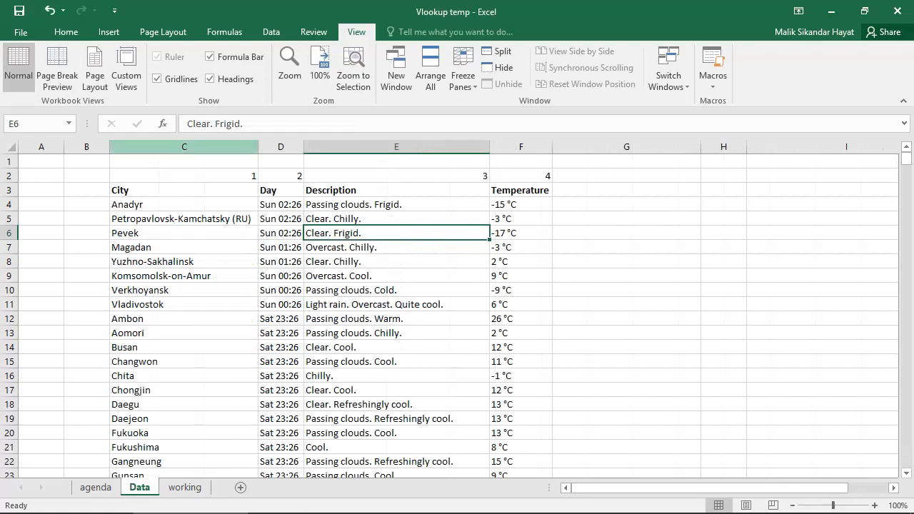
click(184, 146)
key(ctrl+f)
text(b)
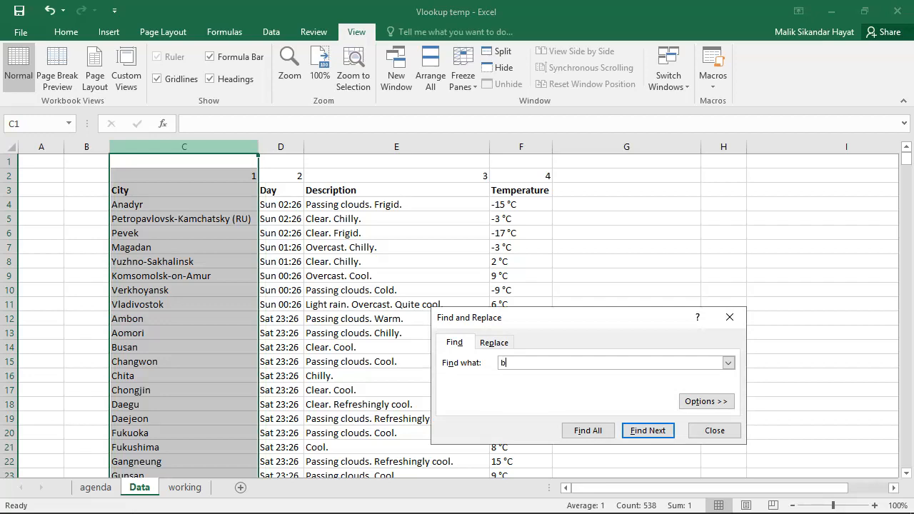
text(ang)
key(Return)
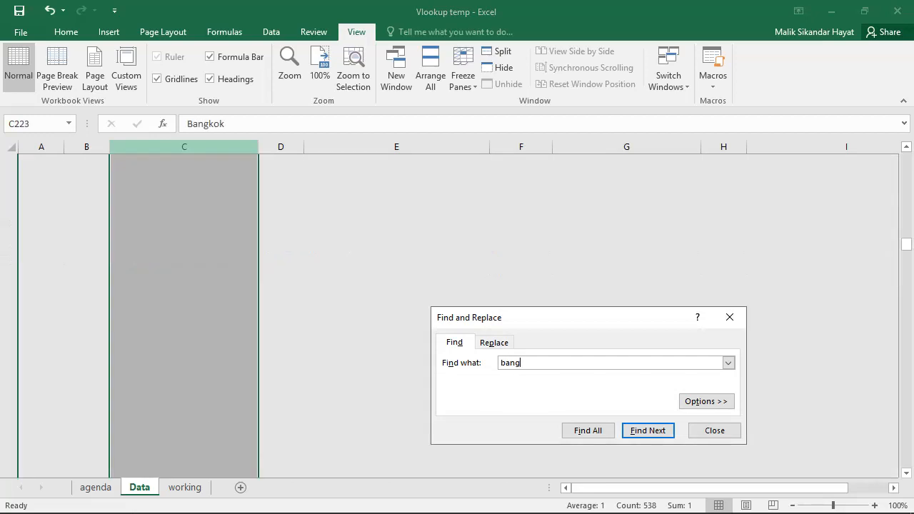
key(Escape)
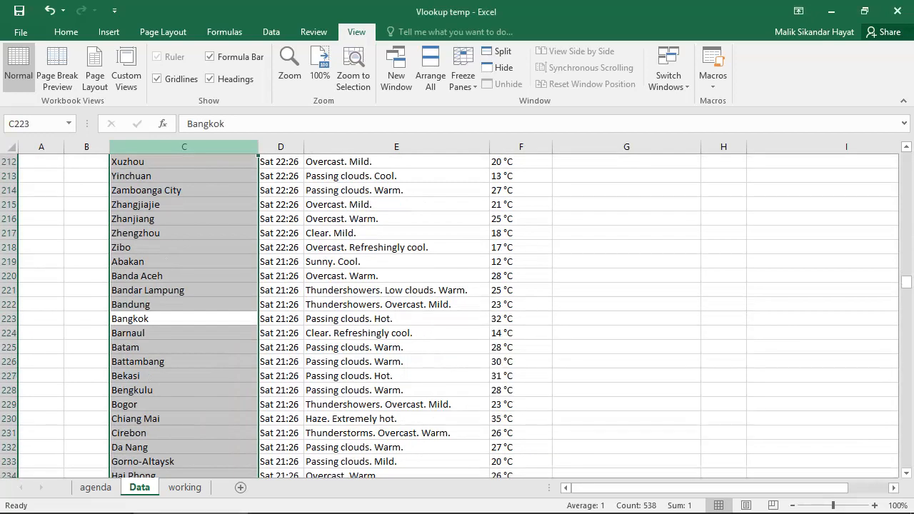
key(ctrl+f)
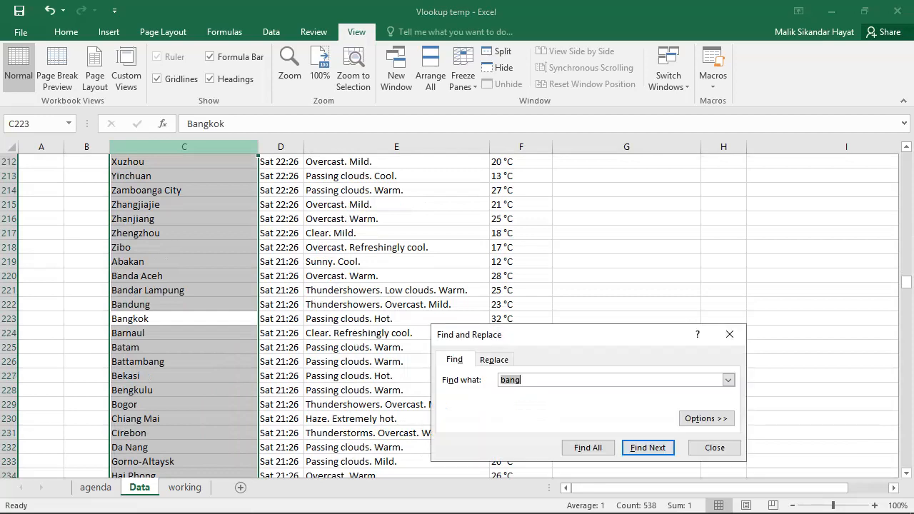
key(Return)
key(Return)
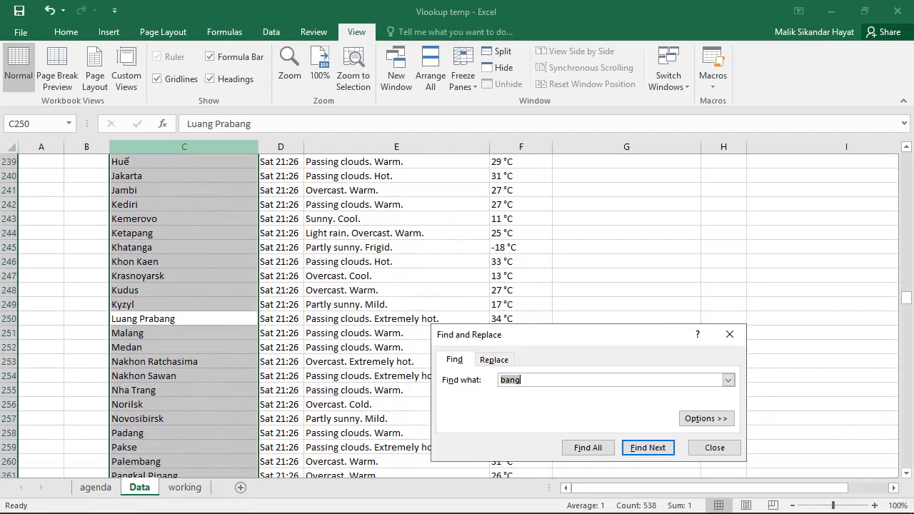
key(Return)
key(Return)
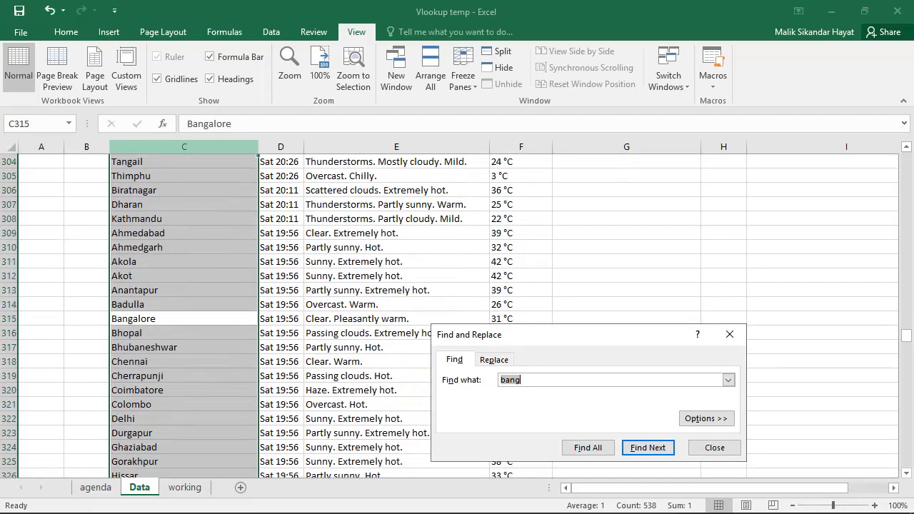
key(Escape)
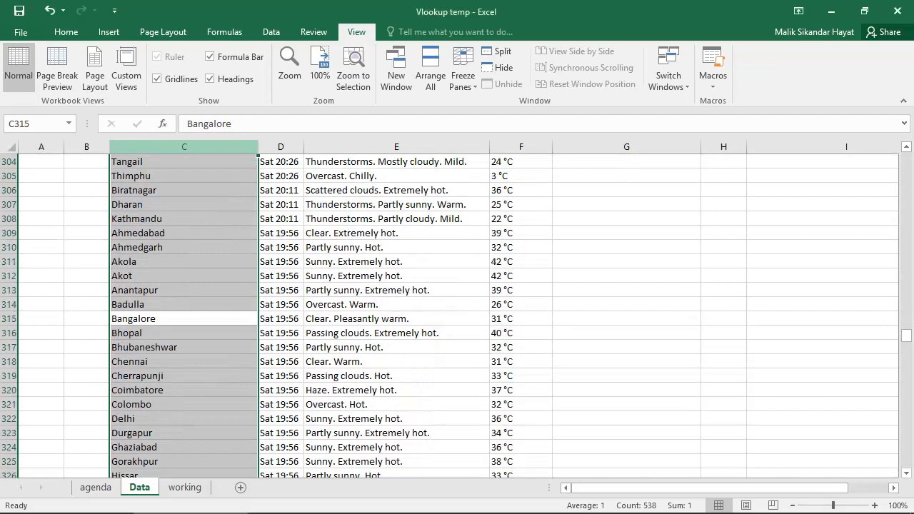
Set Bangalore's temperature on the Data sheet to 33 °C and compare the lookup in F6 with the fixed value in G6 on the working sheet
key(Right)
key(Right)
key(Right)
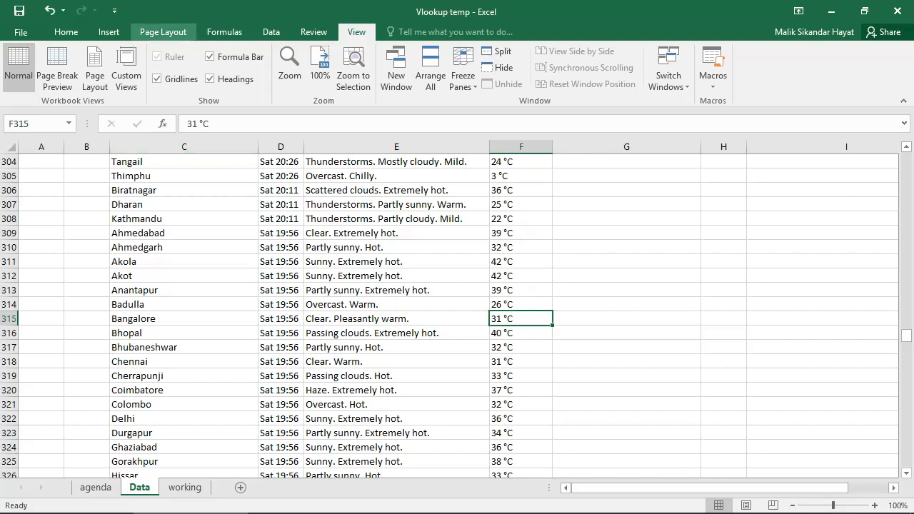
click(192, 124)
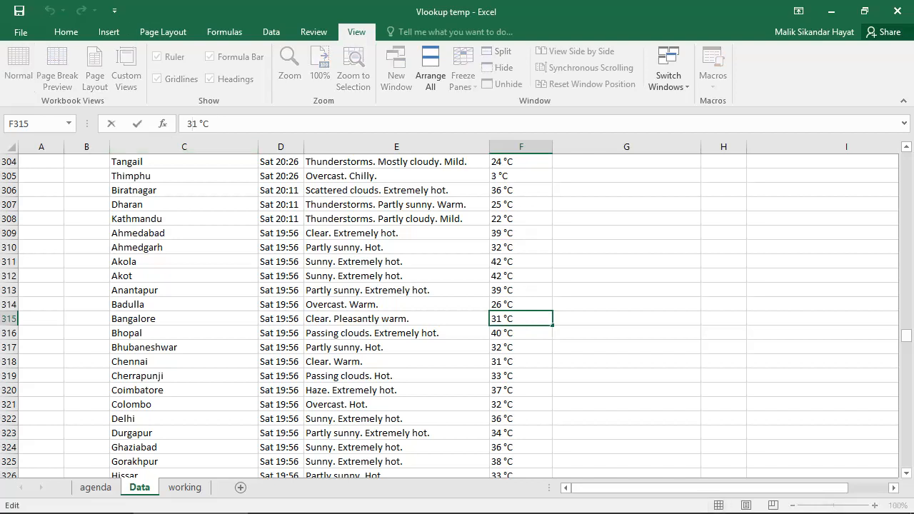
key(BackSpace)
text(3)
key(Return)
key(Up)
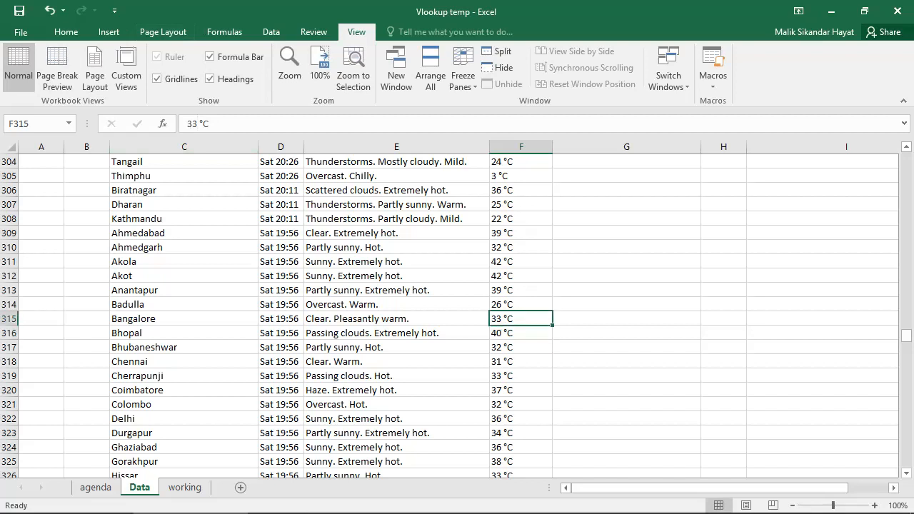
click(185, 487)
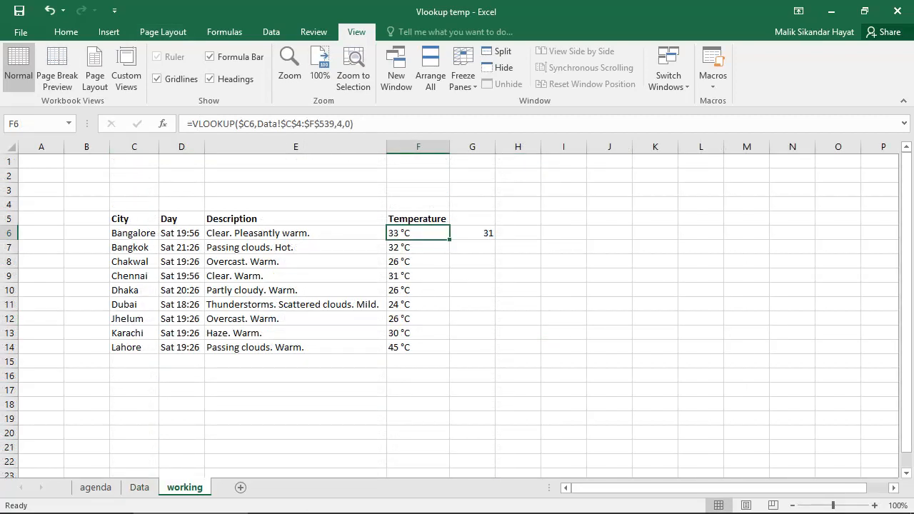
click(472, 233)
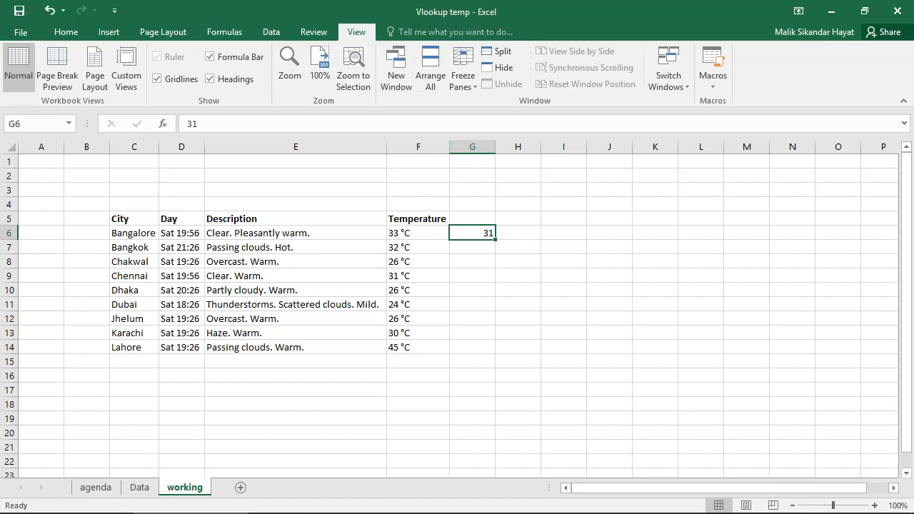
drag(296, 233, 296, 448)
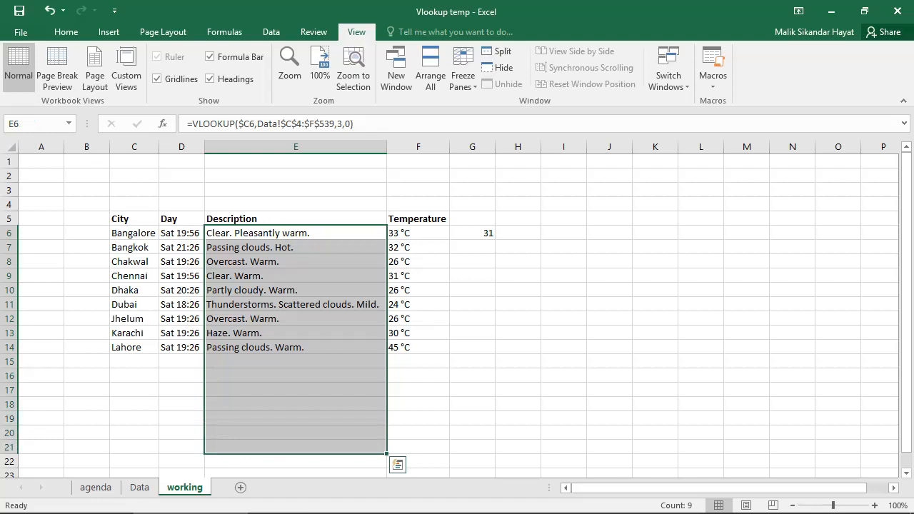
drag(296, 218, 838, 219)
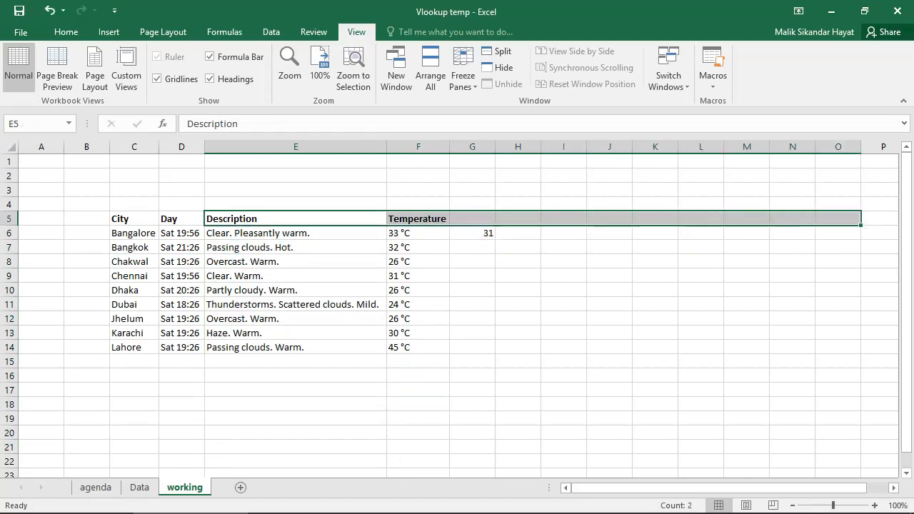
click(296, 361)
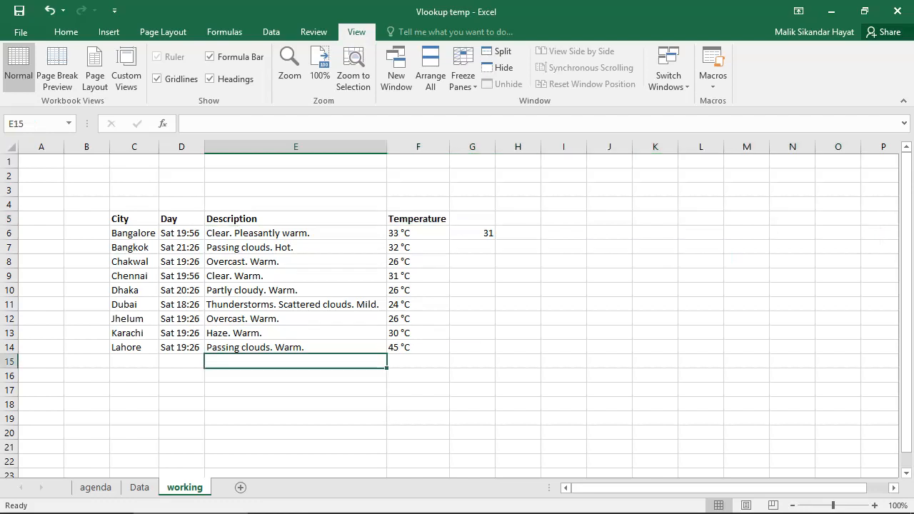